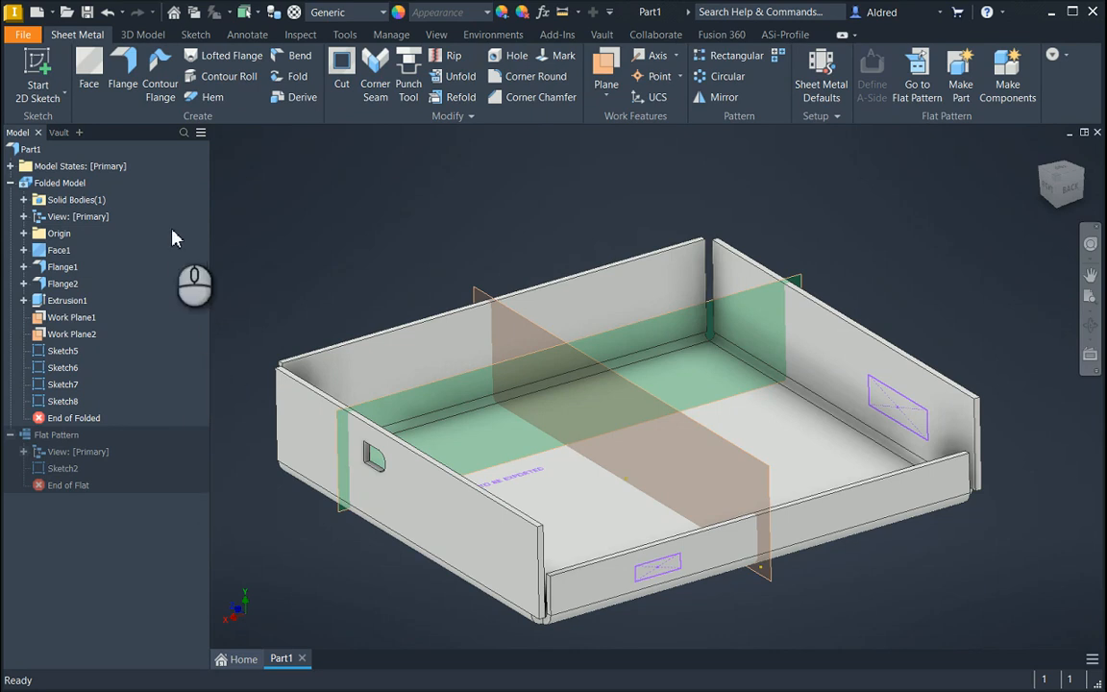
Copy the rectangle-and-circle profile from Extrusion1's sketch, which defines the existing side-wall cutout, and finish the sketch.
{"action": "middle_click_drag", "start_coordinate": [495, 502], "coordinate": [520, 507]}
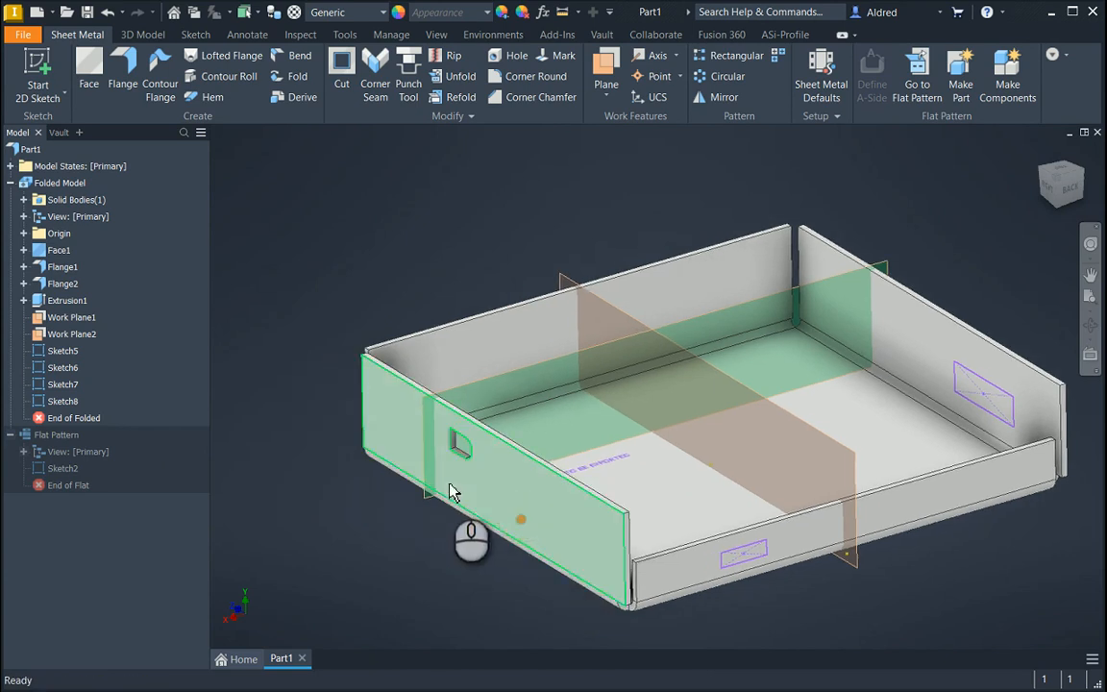
{"action": "scroll", "coordinate": [450, 487], "scroll_direction": "up", "scroll_amount": 5}
{"action": "middle_click_drag", "start_coordinate": [481, 445], "coordinate": [453, 463]}
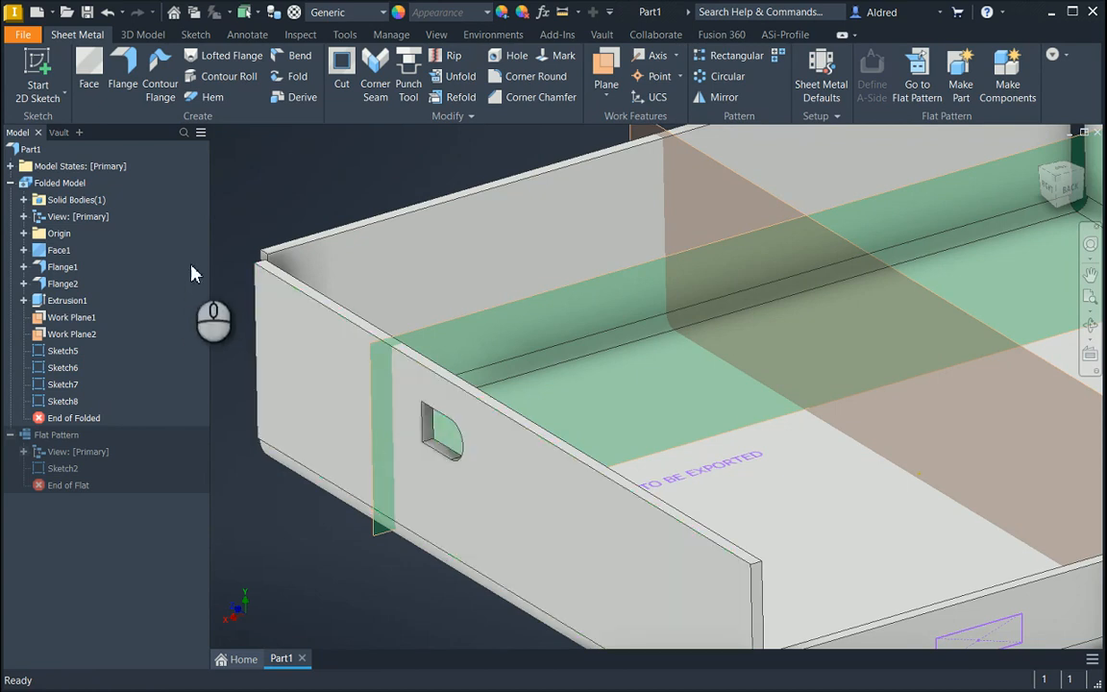
{"action": "left_click", "coordinate": [67, 301]}
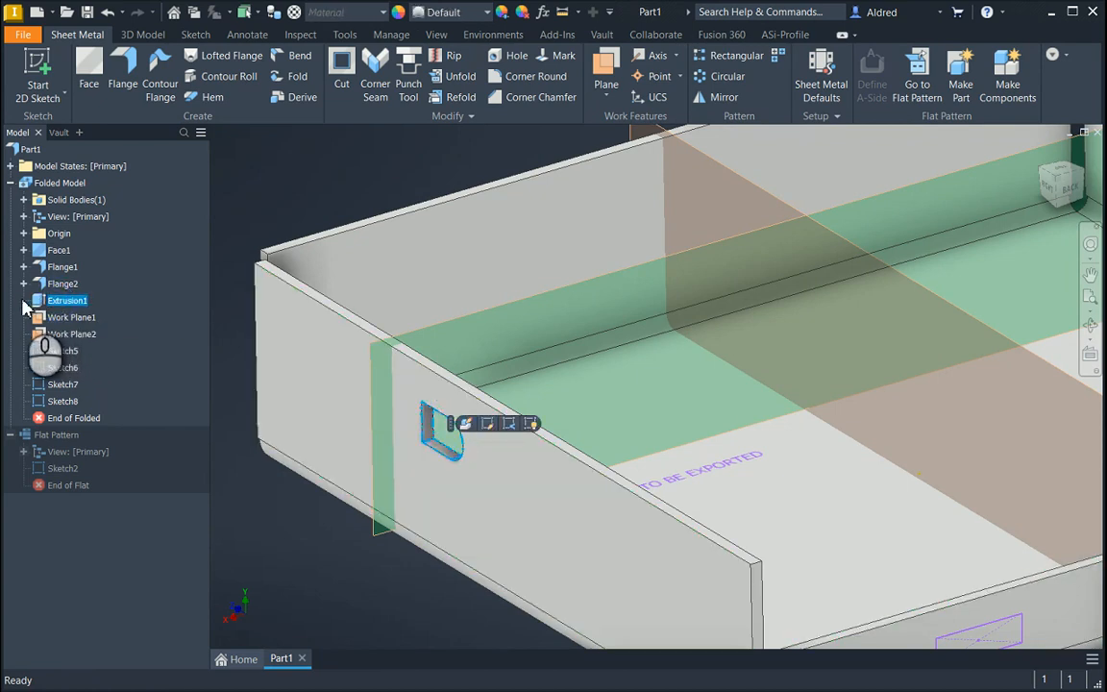
{"action": "left_click", "coordinate": [24, 300]}
{"action": "left_click", "coordinate": [75, 317]}
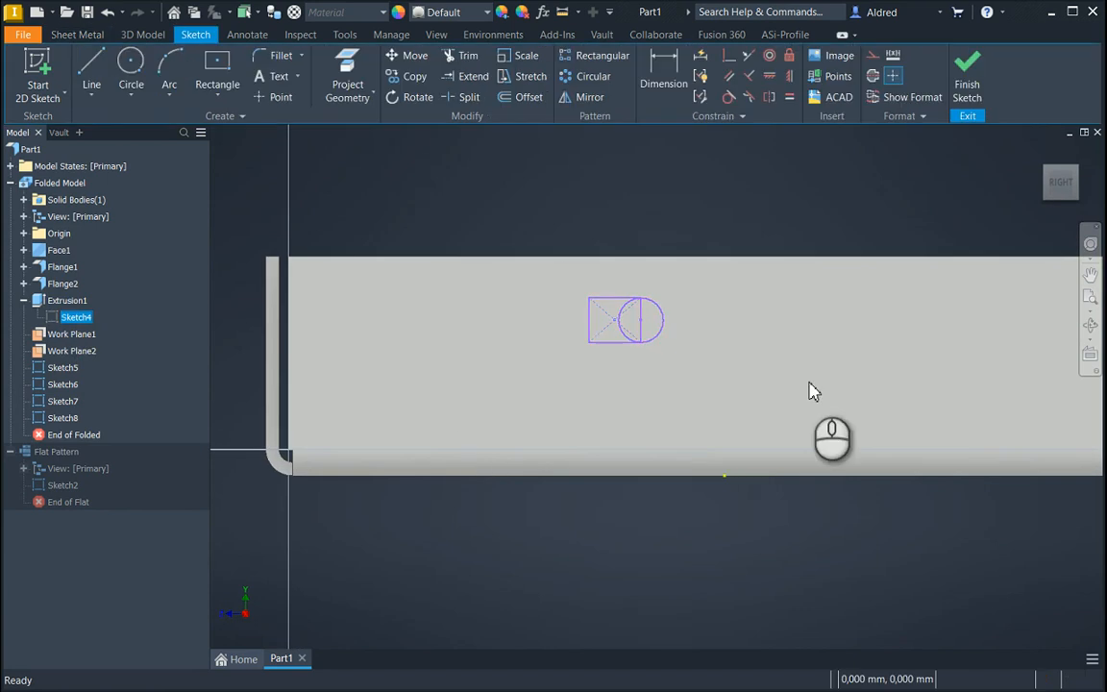
{"action": "mouse_move", "coordinate": [562, 273]}
{"action": "left_mouse_down"}
{"action": "mouse_move", "coordinate": [606, 321]}
{"action": "mouse_move", "coordinate": [711, 380]}
{"action": "left_mouse_up"}
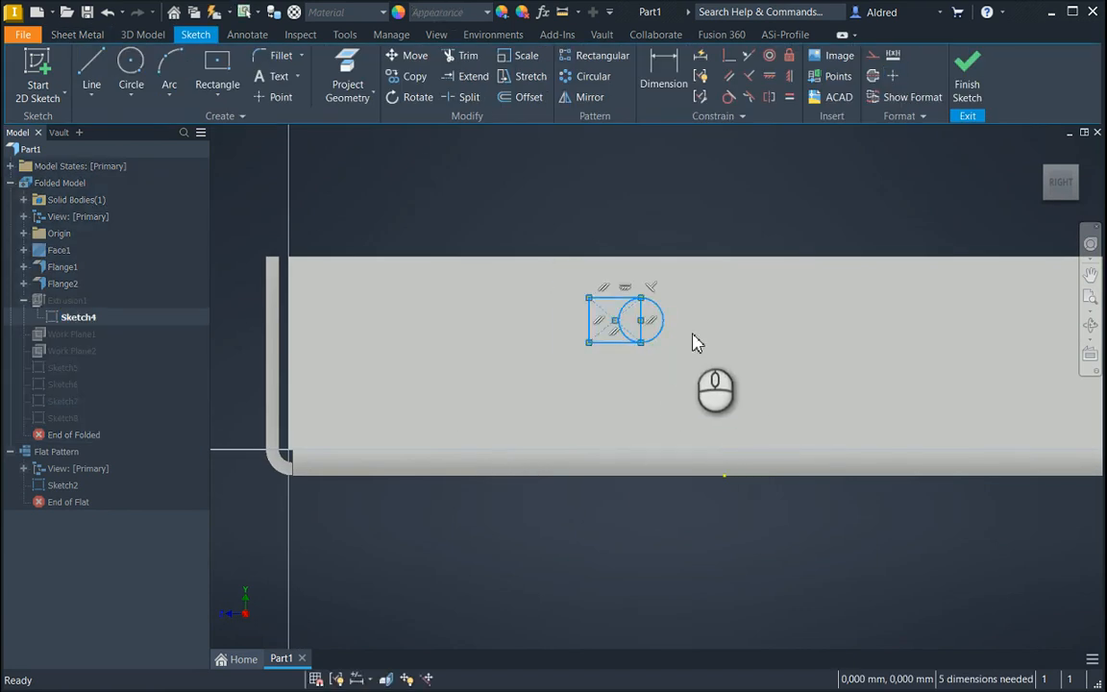
{"action": "left_click", "coordinate": [967, 87]}
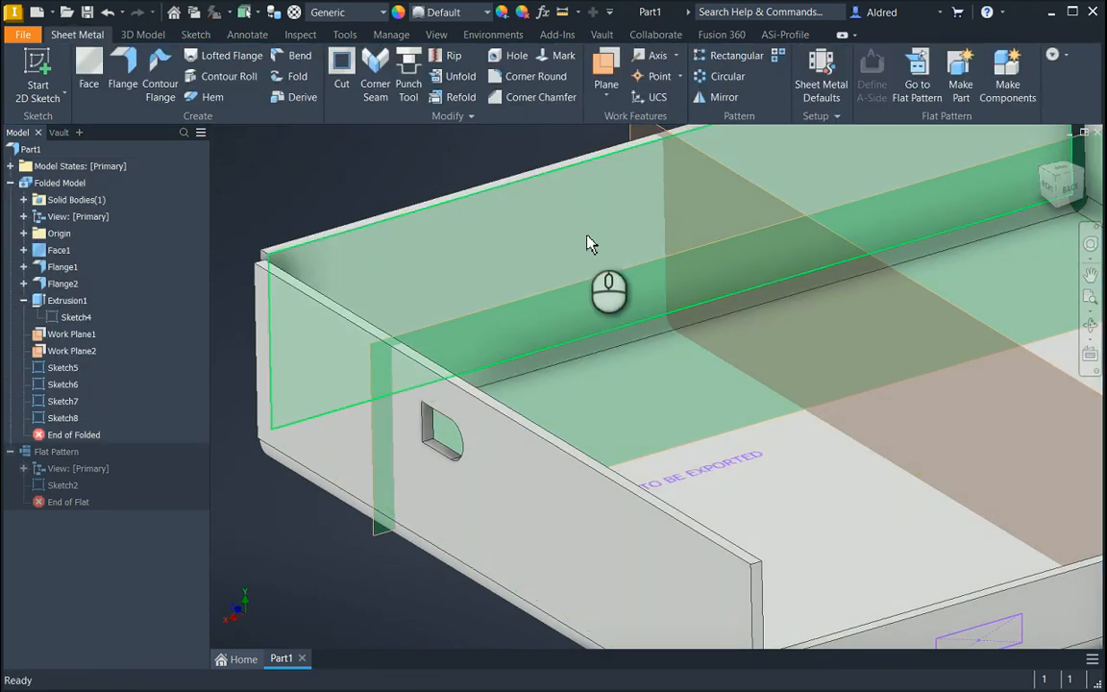
Create a sketch on the inner face of the wall adjoining the cutout wall, containing two side-by-side copies of the copied profile.
{"action": "left_click", "coordinate": [643, 245]}
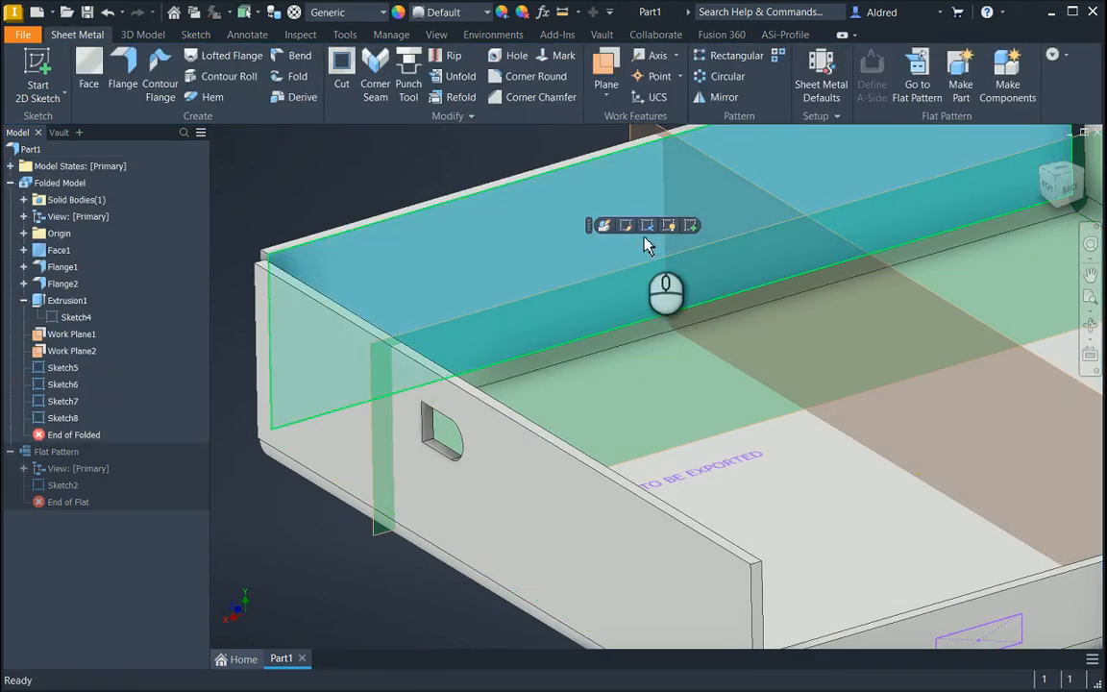
{"action": "left_click", "coordinate": [603, 225]}
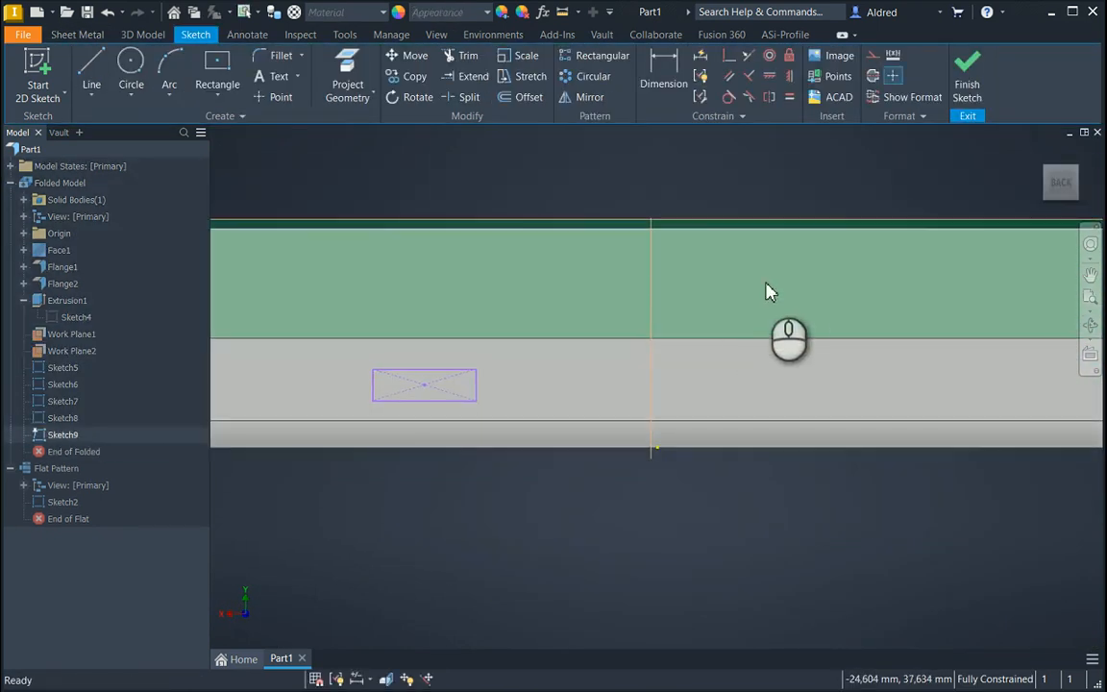
{"action": "key", "text": "ctrl+v"}
{"action": "left_click", "coordinate": [767, 292]}
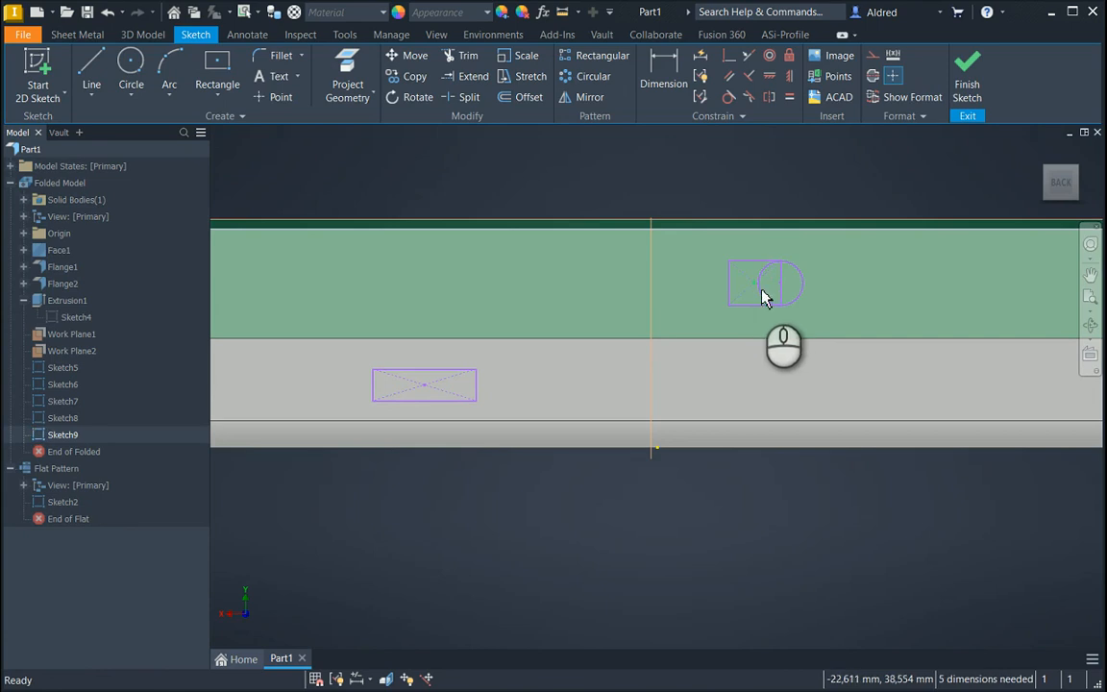
{"action": "key", "text": "ctrl+v"}
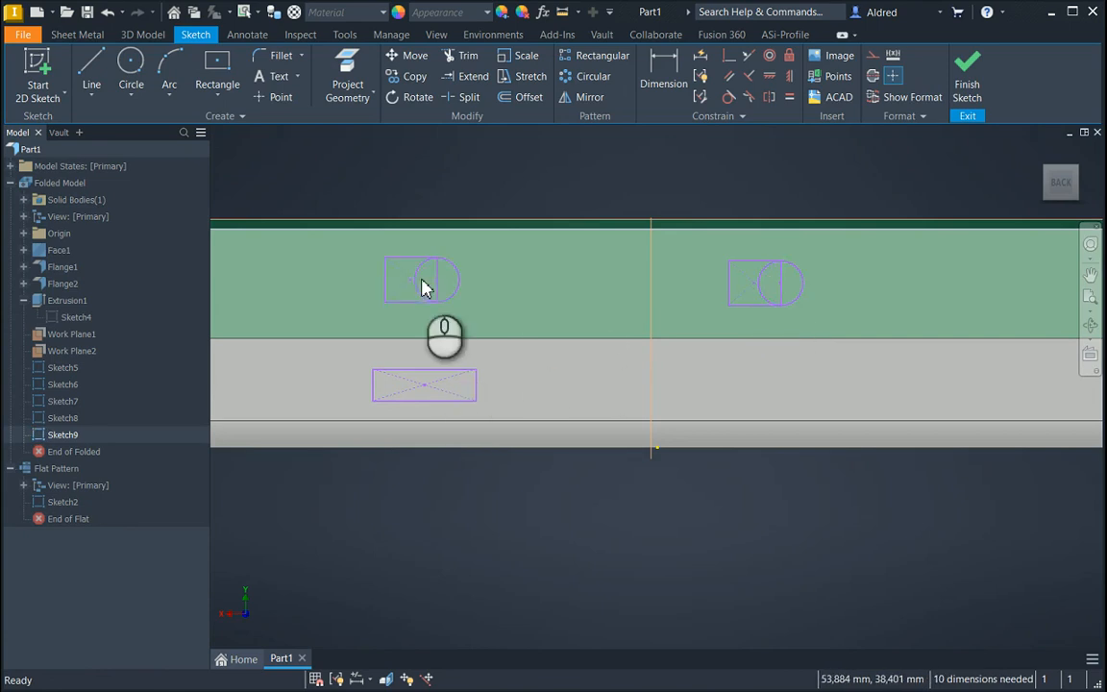
{"action": "mouse_move", "coordinate": [441, 298]}
{"action": "middle_mouse_down"}
{"action": "mouse_move", "coordinate": [490, 307]}
{"action": "mouse_move", "coordinate": [487, 285]}
{"action": "mouse_move", "coordinate": [527, 301]}
{"action": "mouse_move", "coordinate": [489, 243]}
{"action": "mouse_move", "coordinate": [319, 224]}
{"action": "middle_mouse_up"}
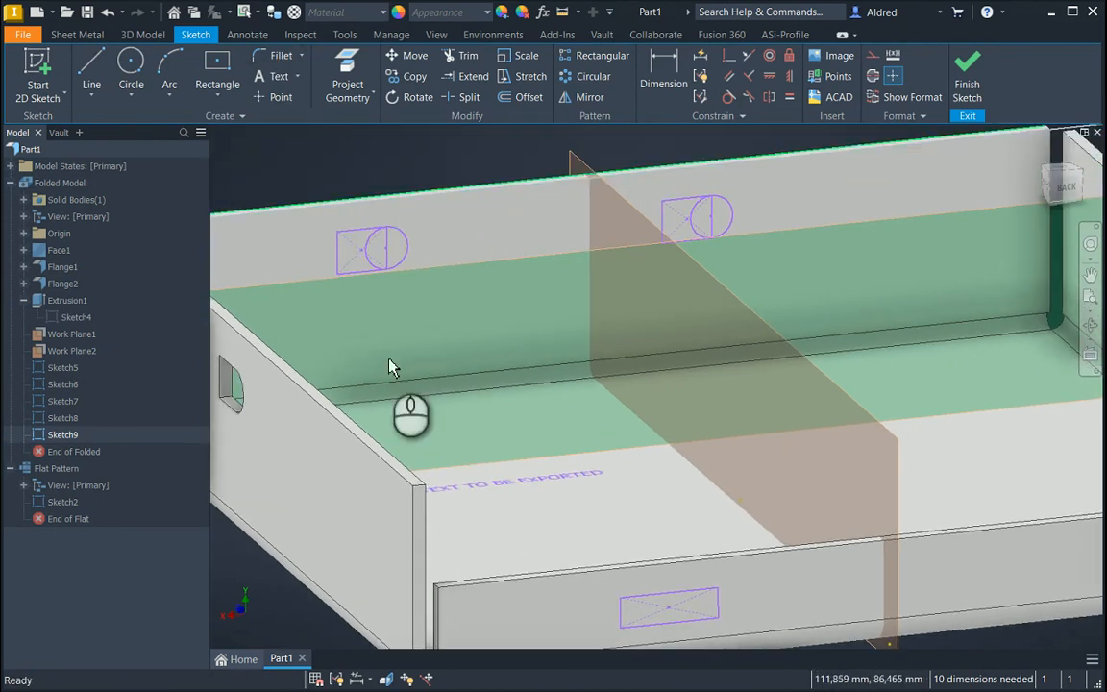
{"action": "left_click", "coordinate": [967, 87]}
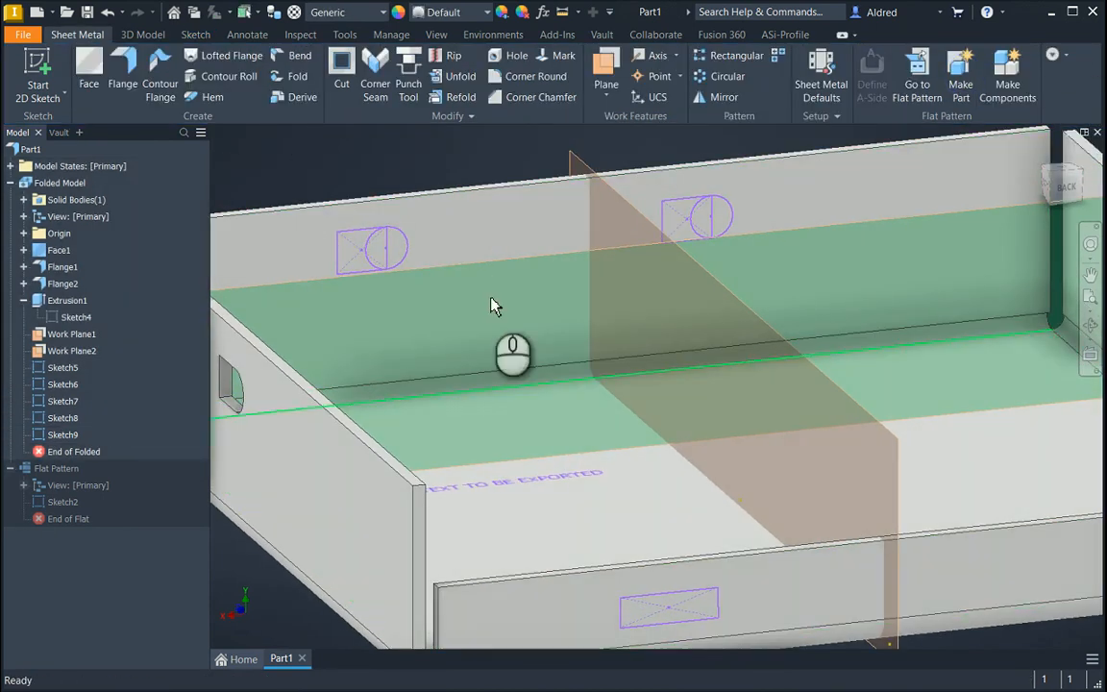
Cut both pasted rectangle-and-circle profiles through the wall with the distance set to Thickness.
{"action": "left_click", "coordinate": [342, 68]}
{"action": "scroll", "coordinate": [498, 252], "scroll_direction": "down", "scroll_amount": 3}
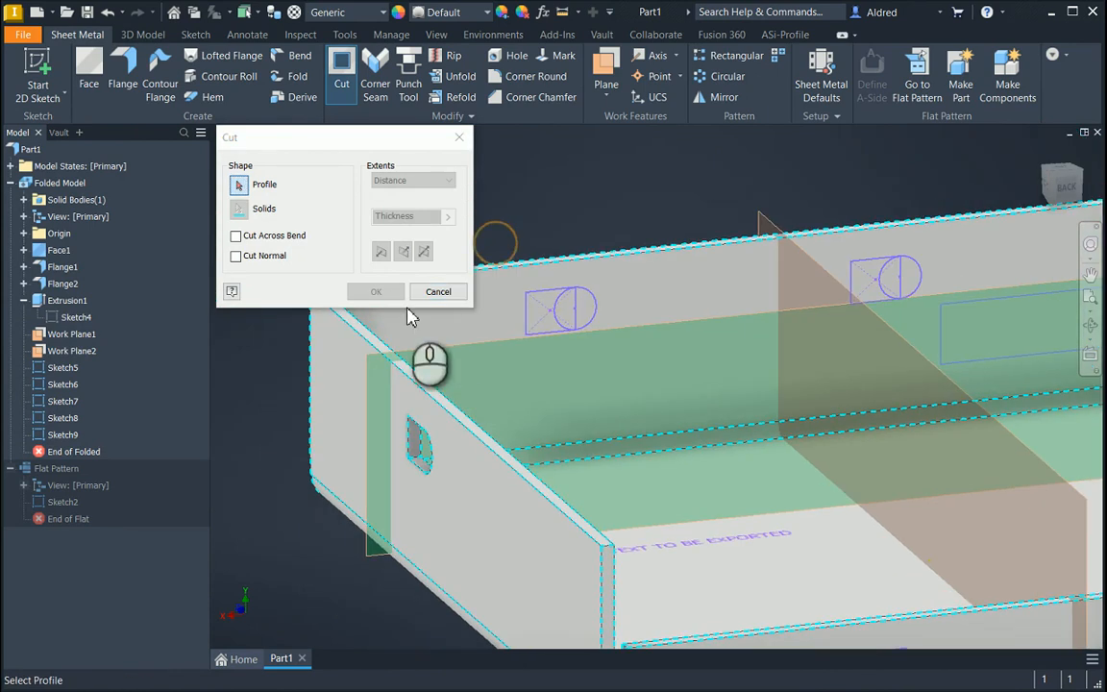
{"action": "left_click", "coordinate": [559, 310]}
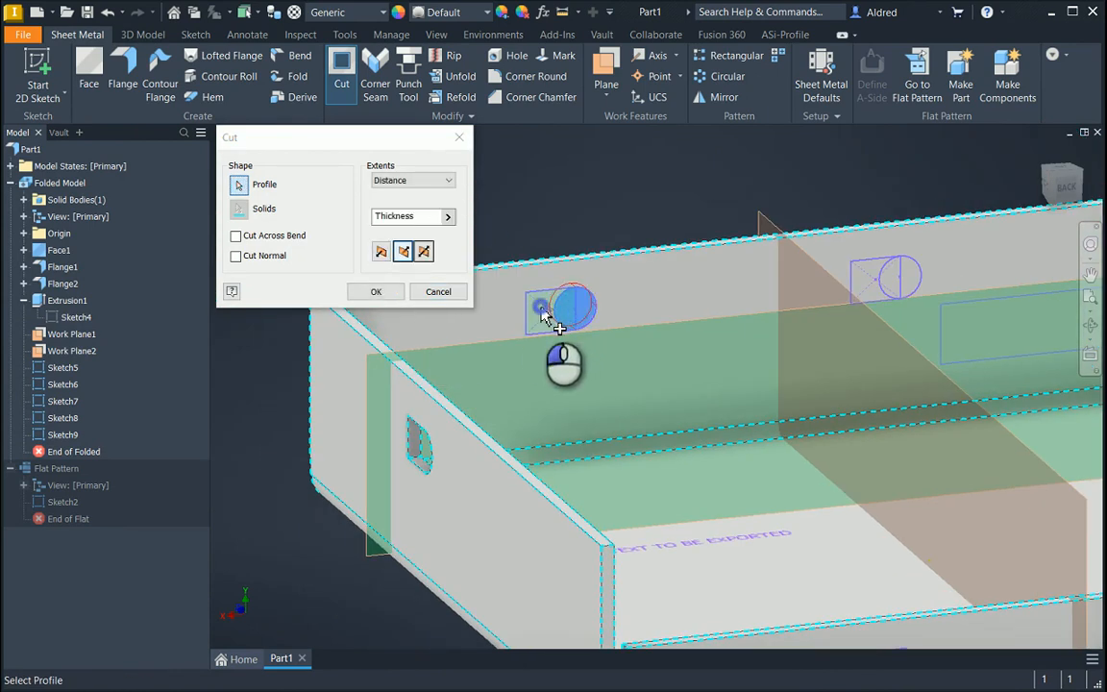
{"action": "left_click", "coordinate": [894, 287]}
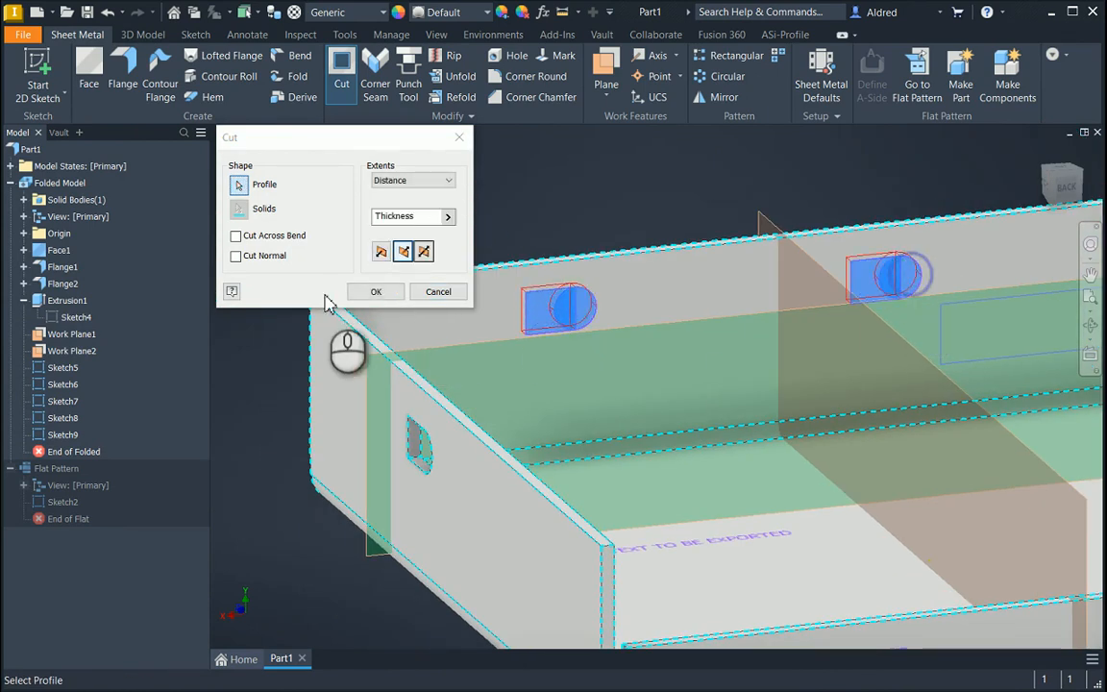
{"action": "left_click", "coordinate": [376, 292]}
{"action": "middle_click_drag", "start_coordinate": [561, 287], "coordinate": [492, 257]}
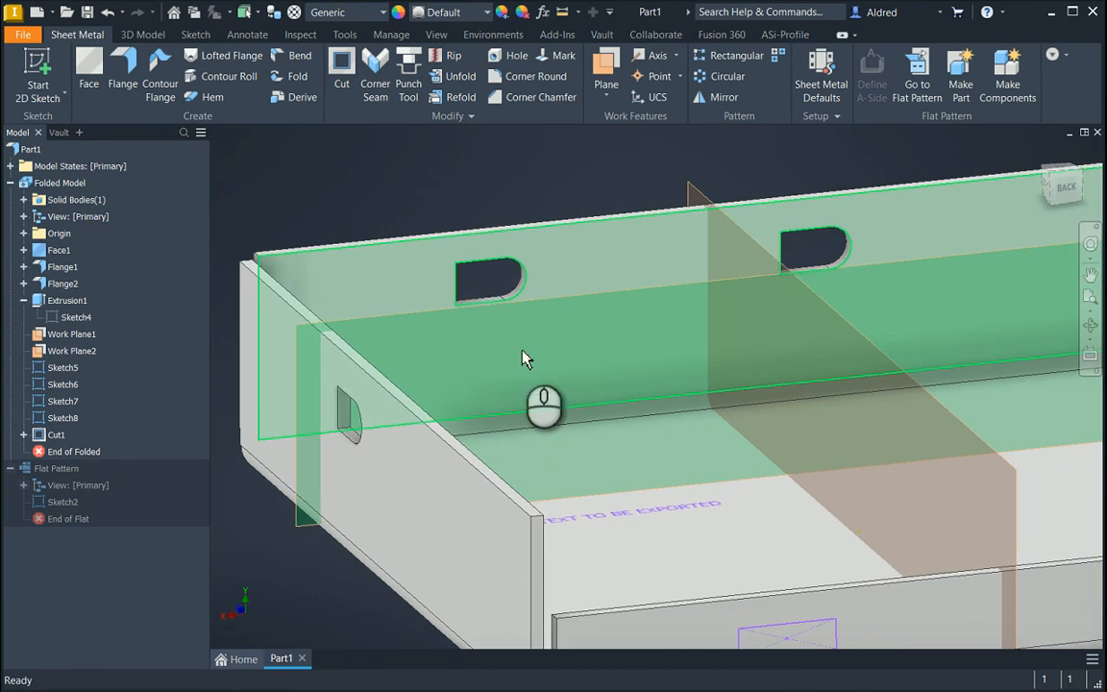
{"action": "mouse_move", "coordinate": [522, 351]}
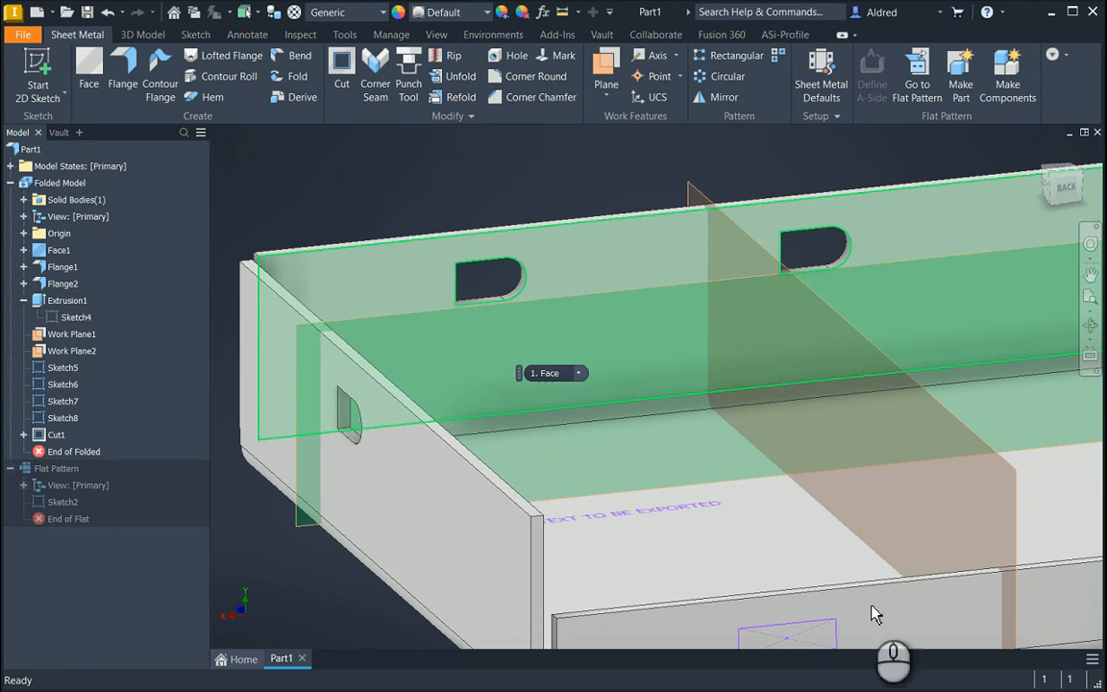
Open Purge Unused for the part to list its unused sketches and work features.
{"action": "middle_click_drag", "start_coordinate": [769, 471], "coordinate": [660, 489]}
{"action": "scroll", "coordinate": [649, 429], "scroll_direction": "down", "scroll_amount": 3}
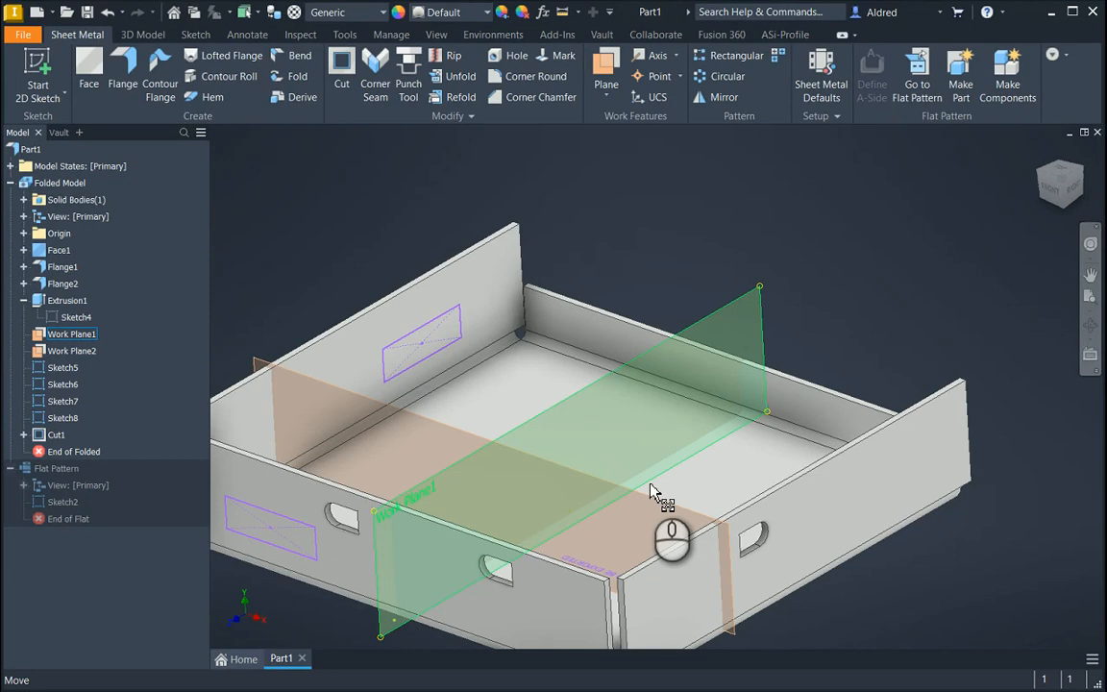
{"action": "mouse_move", "coordinate": [673, 512]}
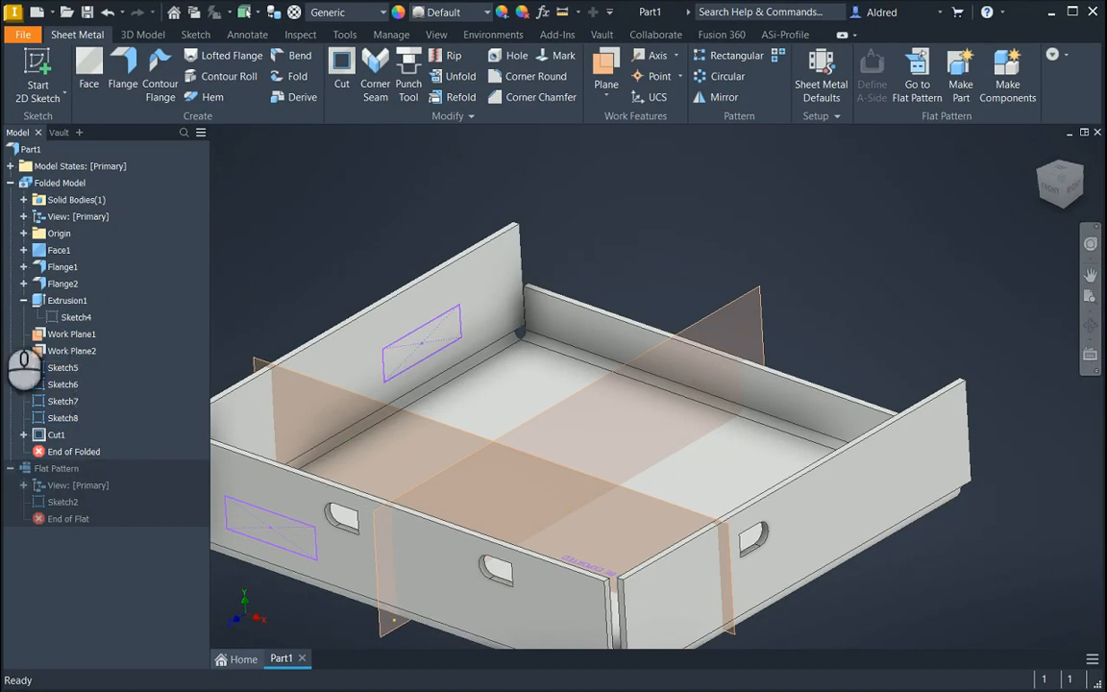
{"action": "left_click", "coordinate": [31, 150]}
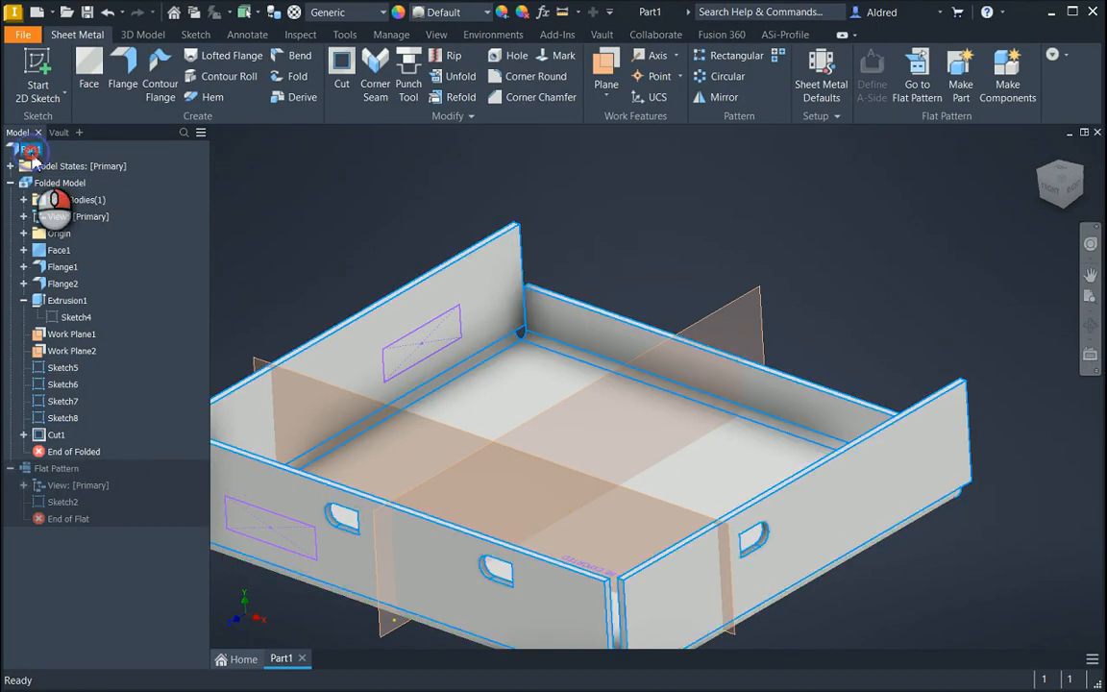
{"action": "right_click", "coordinate": [32, 152]}
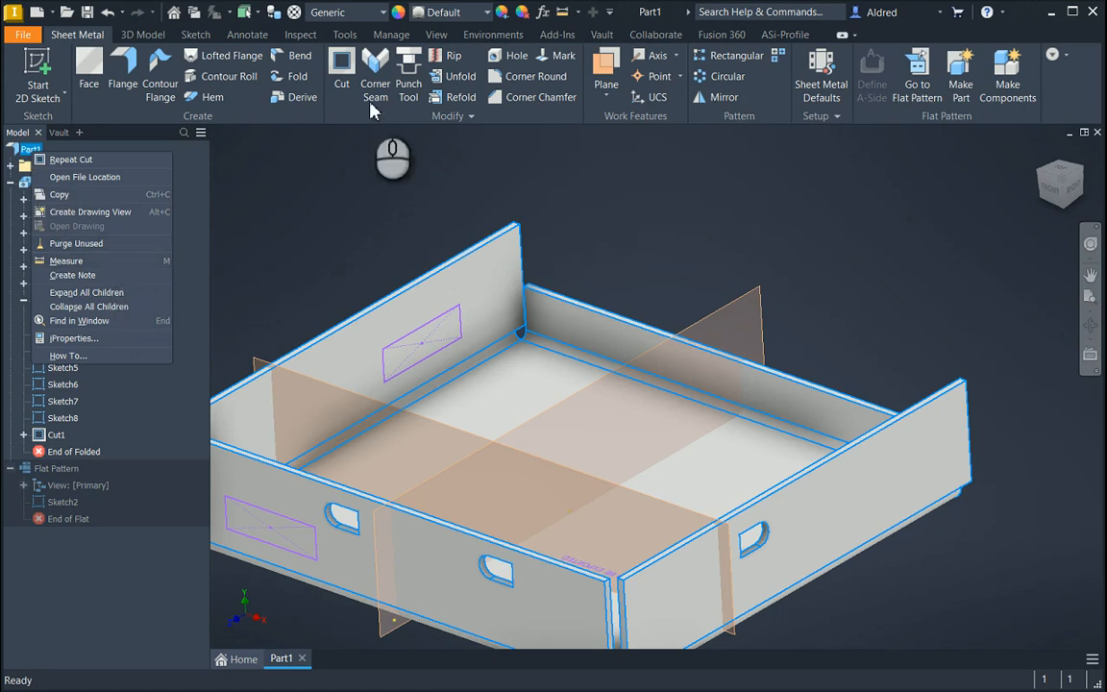
{"action": "left_click", "coordinate": [346, 36]}
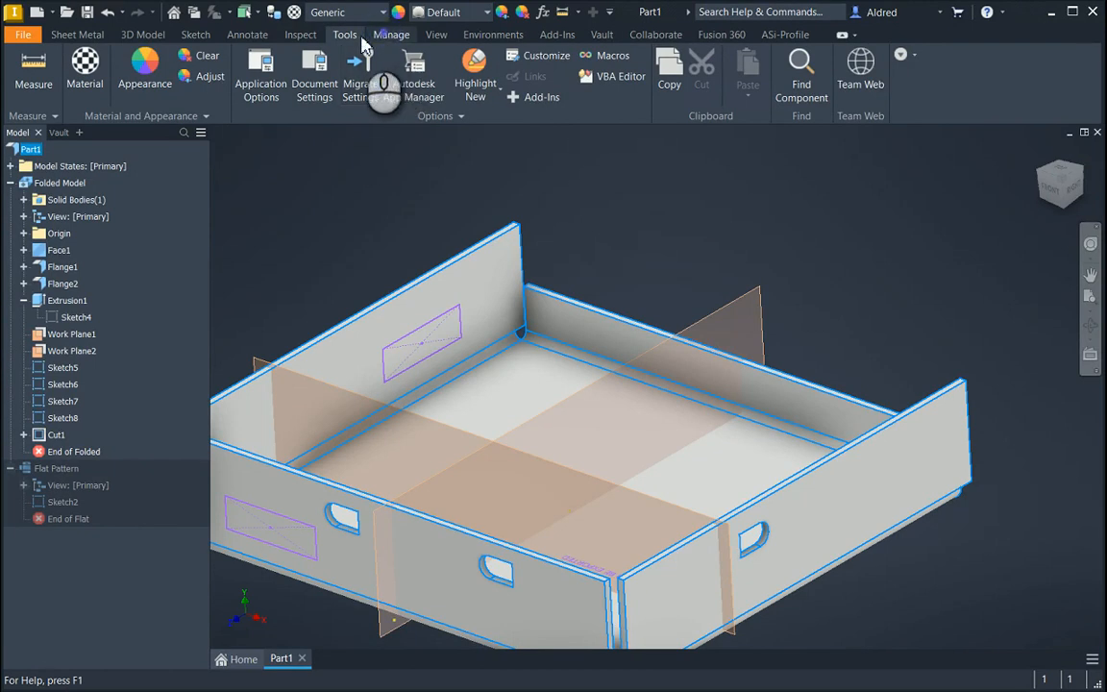
{"action": "left_click", "coordinate": [390, 36]}
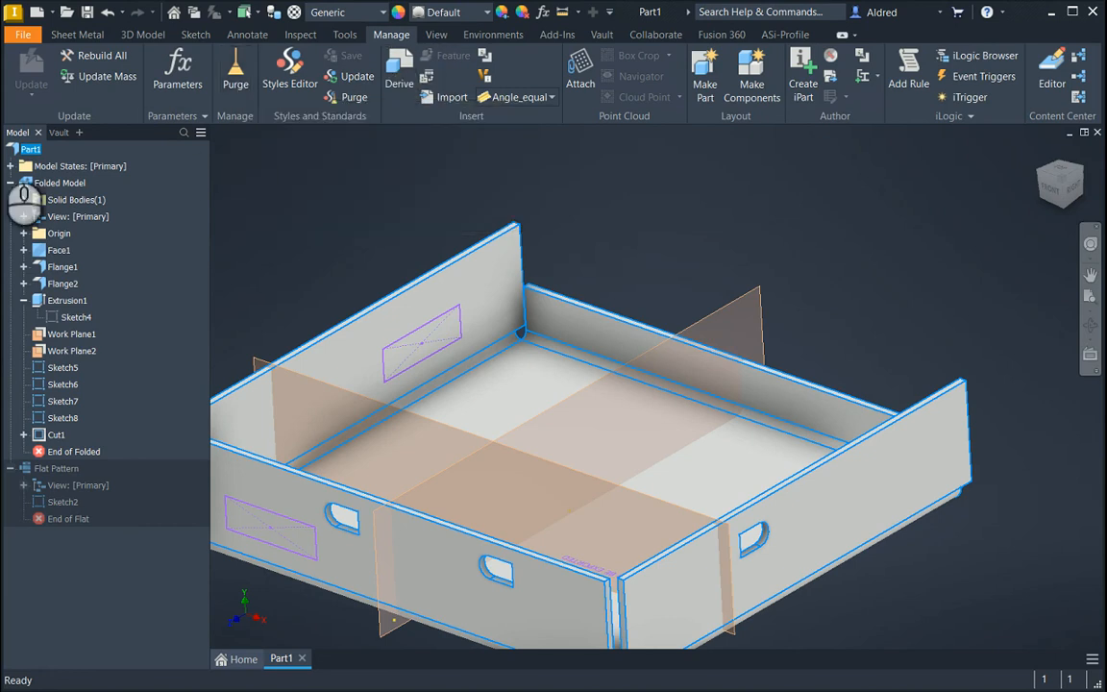
{"action": "right_click", "coordinate": [34, 150]}
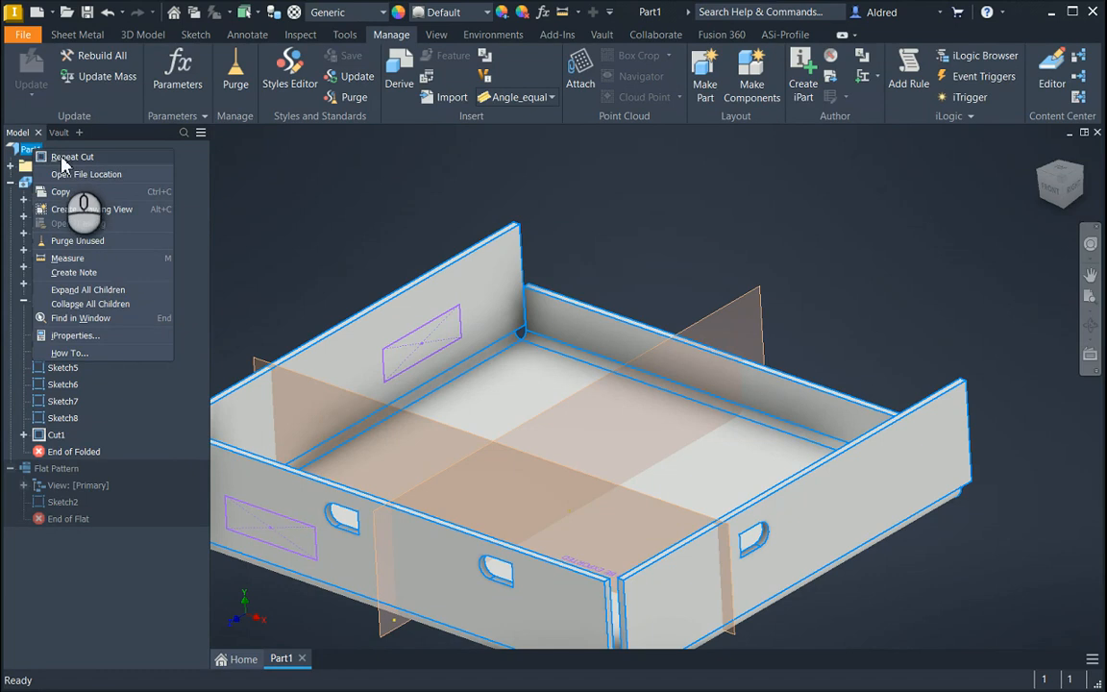
{"action": "left_click", "coordinate": [75, 248]}
{"action": "left_click_drag", "start_coordinate": [418, 150], "coordinate": [499, 173]}
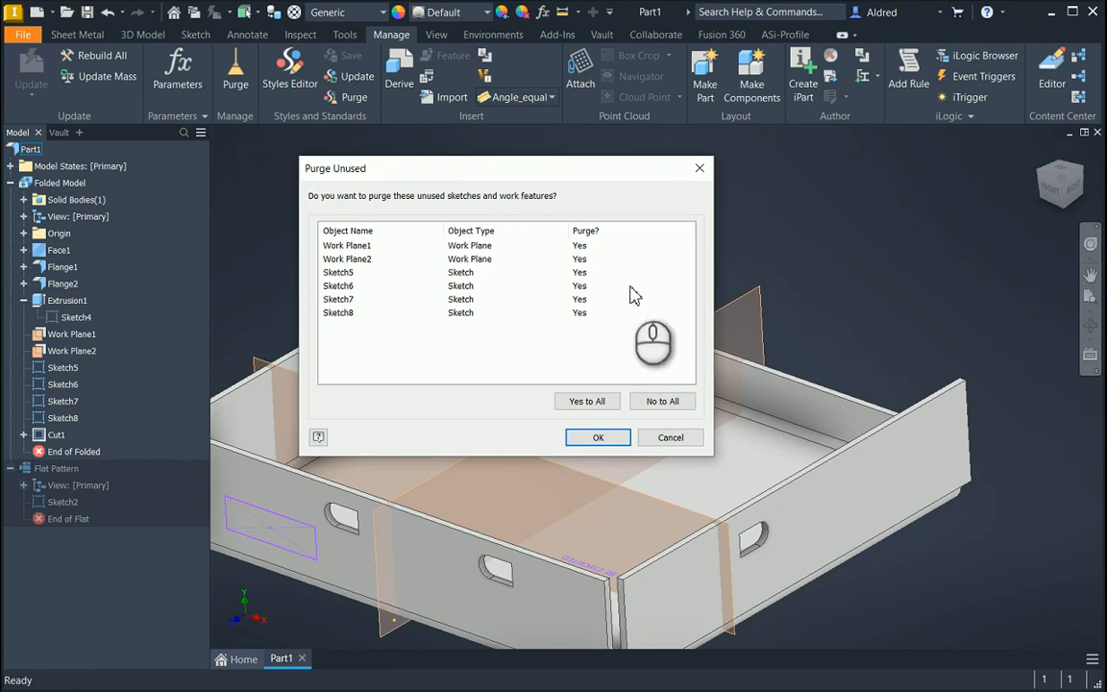
Try switching the purge setting of individual work planes and sketches between No and Yes.
{"action": "left_click", "coordinate": [581, 248]}
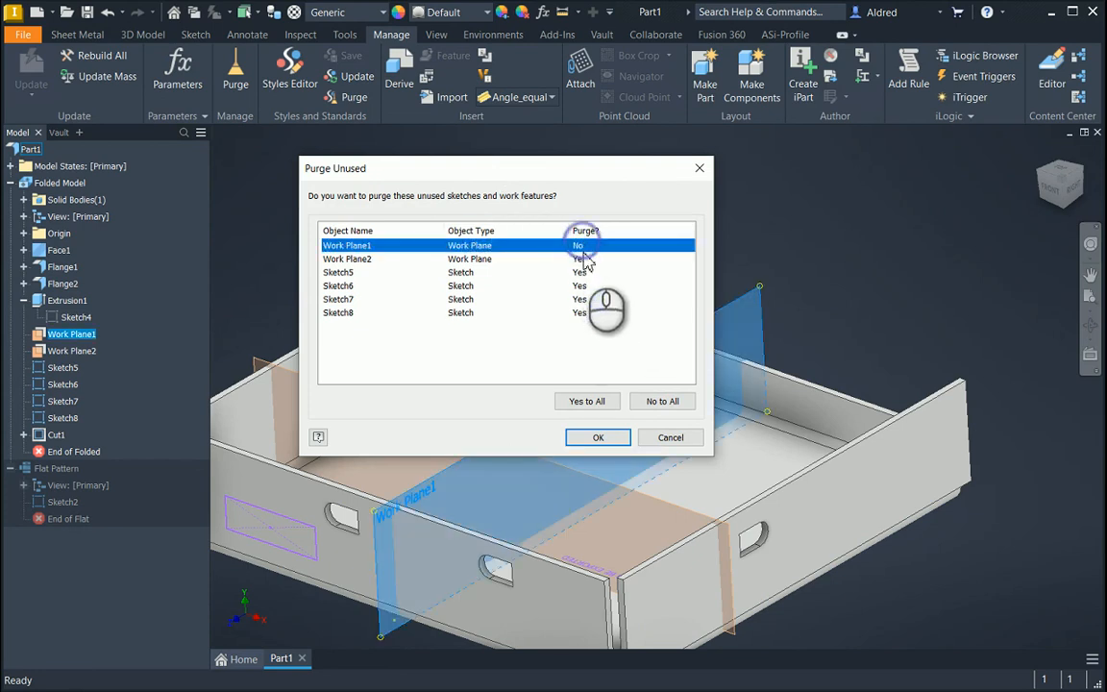
{"action": "left_click", "coordinate": [581, 260]}
{"action": "left_click", "coordinate": [581, 274]}
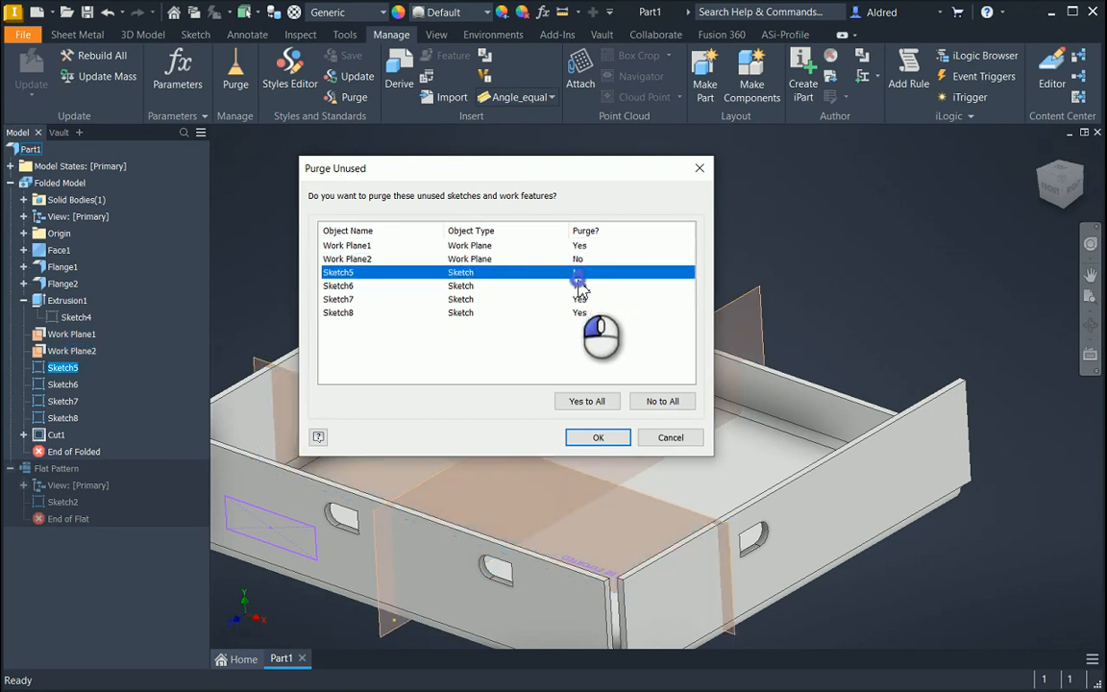
{"action": "left_click", "coordinate": [581, 286]}
{"action": "left_click", "coordinate": [581, 313]}
{"action": "left_click", "coordinate": [583, 300]}
{"action": "left_click", "coordinate": [577, 314]}
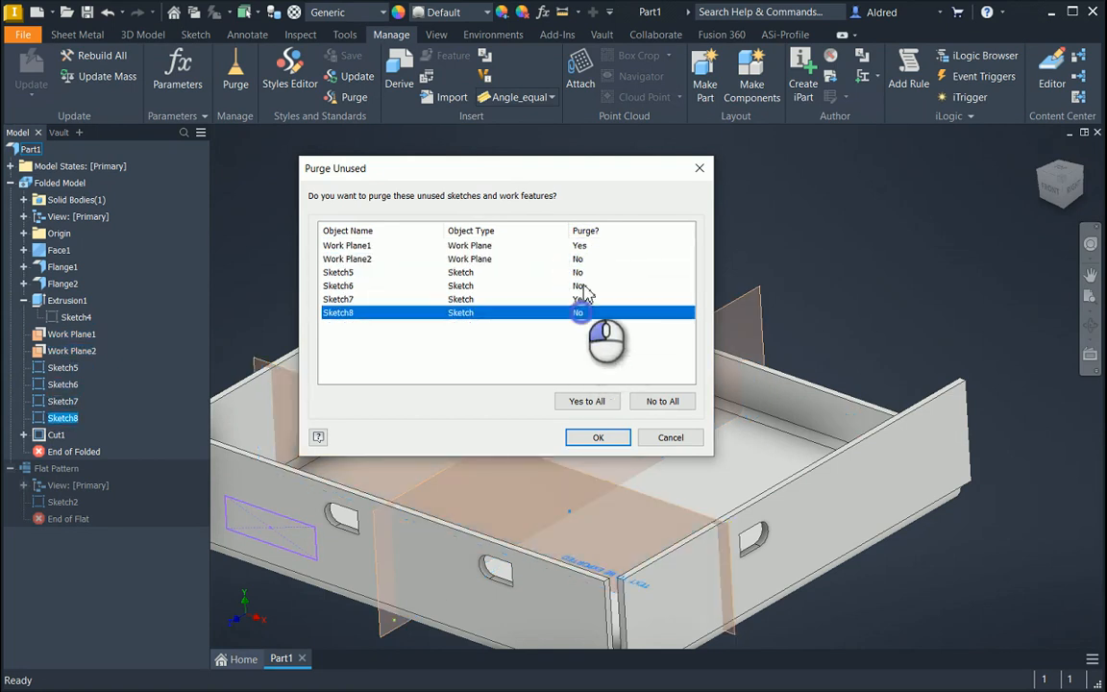
{"action": "left_click", "coordinate": [581, 274]}
{"action": "left_click", "coordinate": [581, 259]}
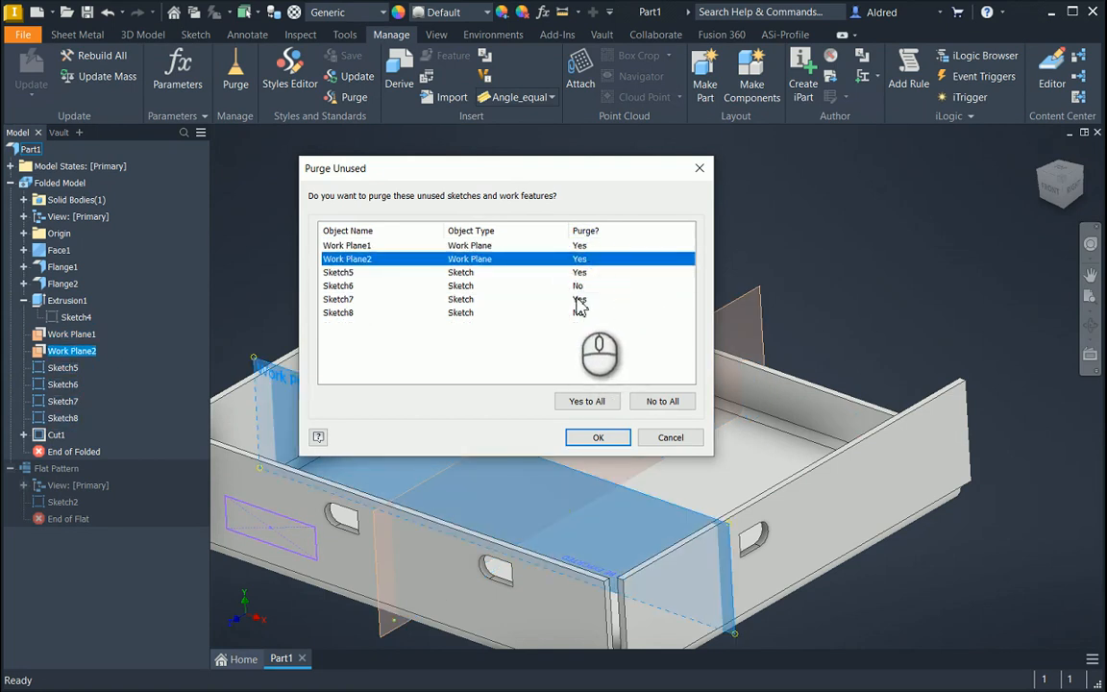
{"action": "left_click", "coordinate": [579, 286]}
{"action": "left_click", "coordinate": [578, 313]}
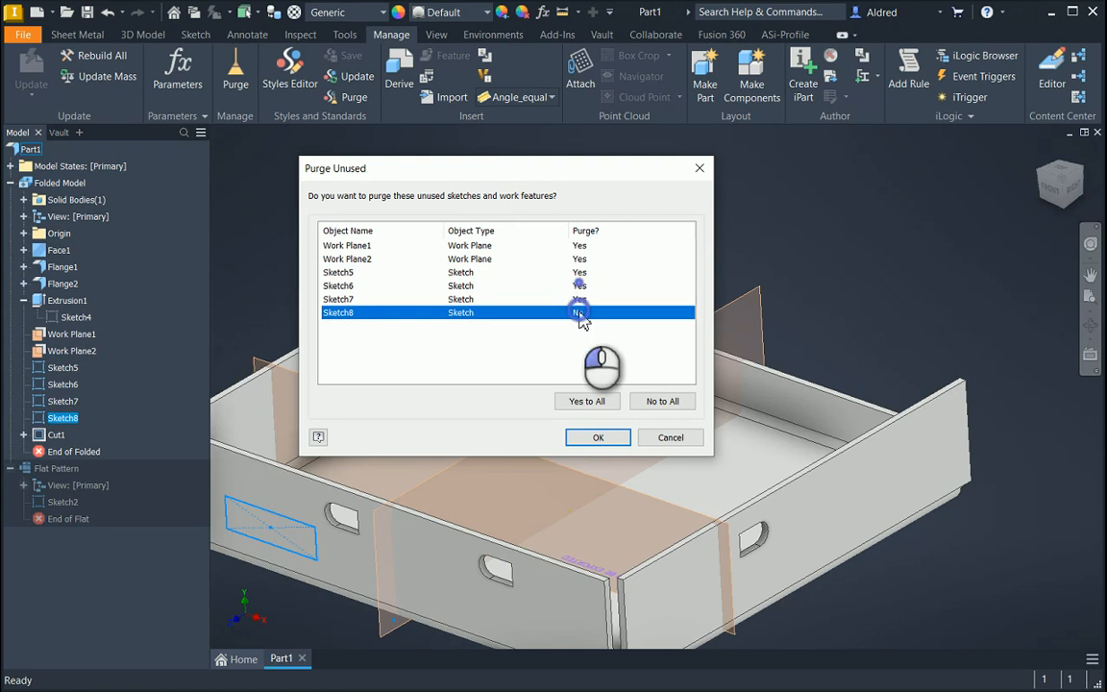
Mark all listed work planes and sketches for purging, purge them, and collapse Extrusion1 in the model tree.
{"action": "left_click", "coordinate": [587, 401]}
{"action": "left_click", "coordinate": [671, 401]}
{"action": "left_click", "coordinate": [587, 401]}
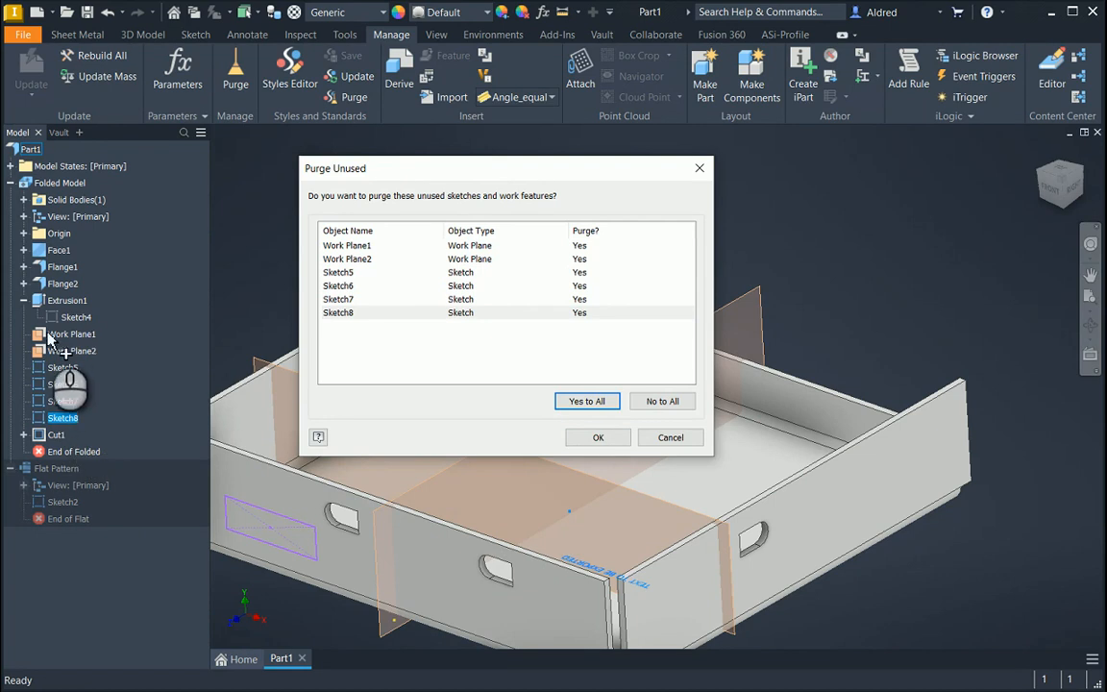
{"action": "left_click", "coordinate": [604, 440]}
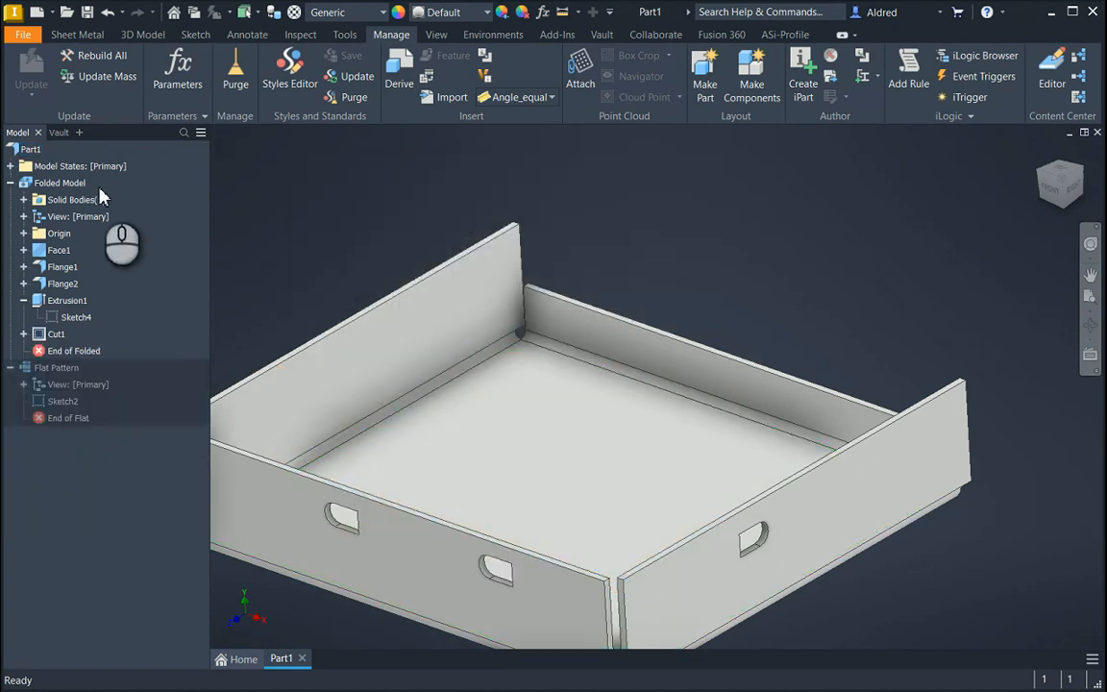
{"action": "left_click", "coordinate": [23, 301]}
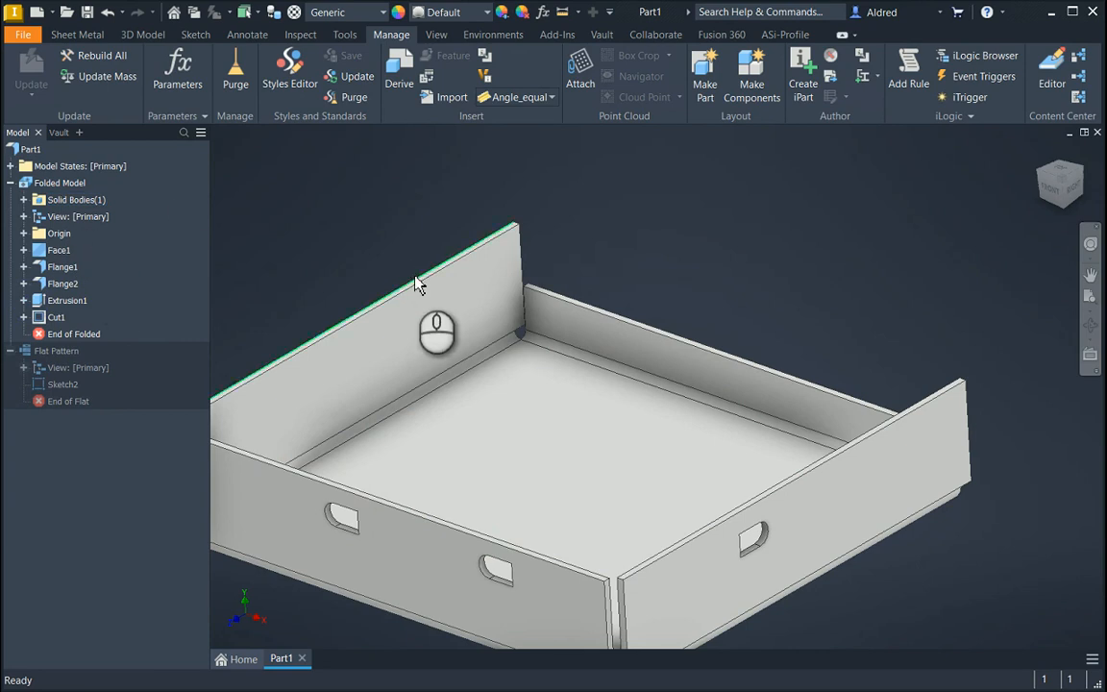
{"action": "middle_click_drag", "start_coordinate": [462, 404], "coordinate": [543, 391], "text": "shift"}
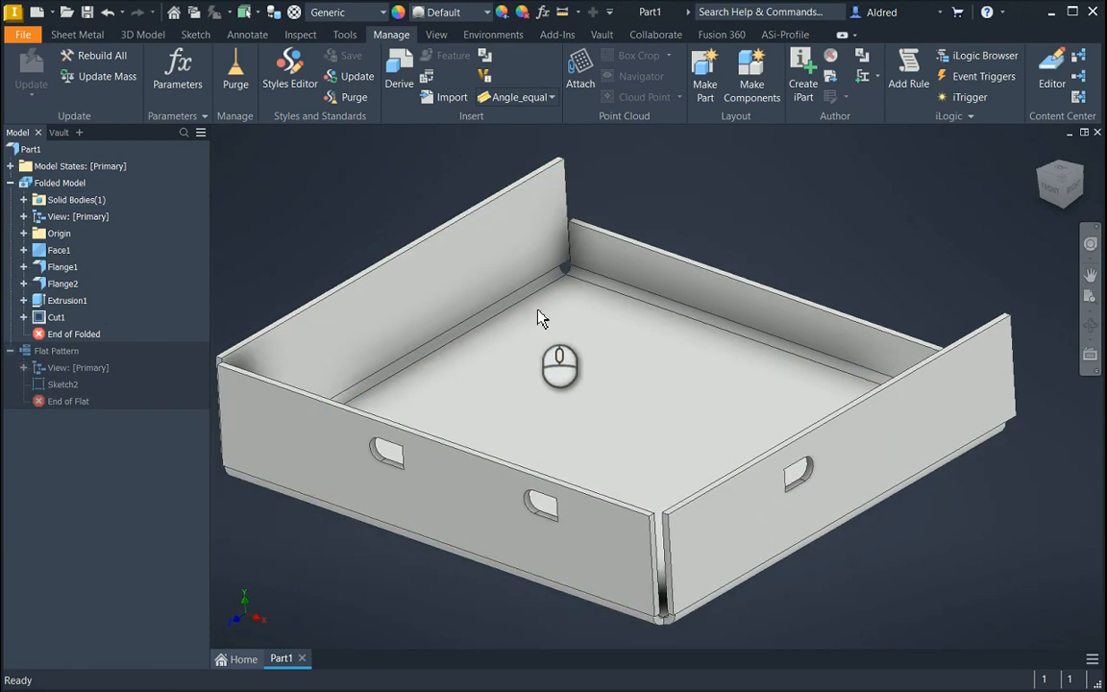
{"action": "mouse_move", "coordinate": [562, 339]}
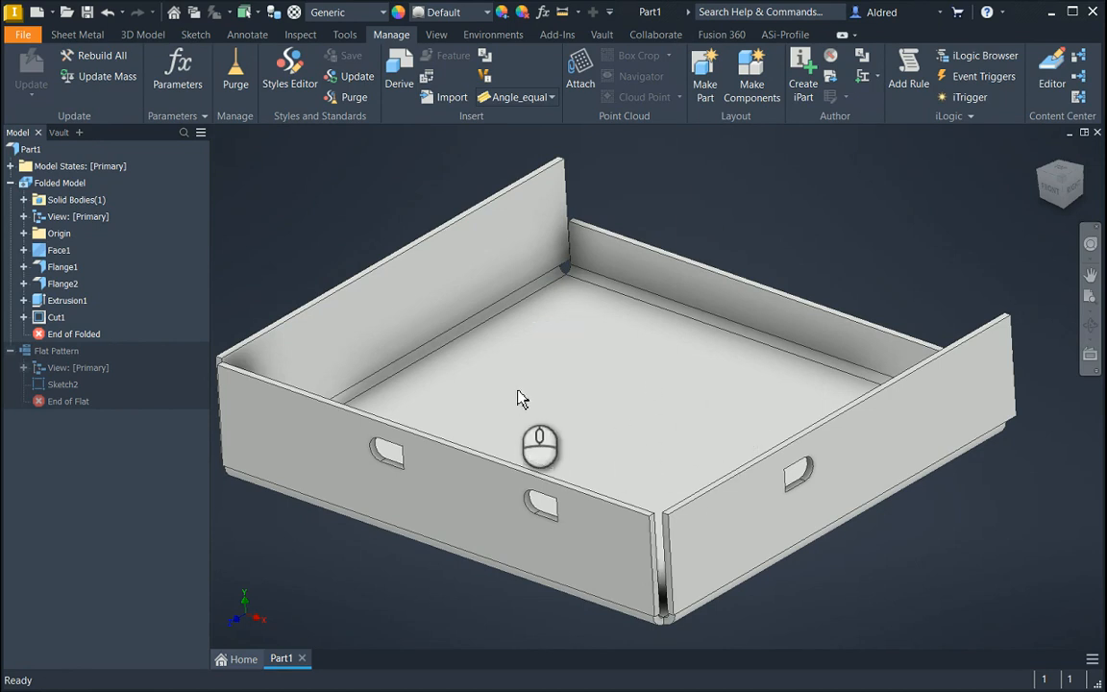
Open the flat pattern of the folded sheet metal tray.
{"action": "middle_click_drag", "start_coordinate": [524, 348], "coordinate": [566, 333]}
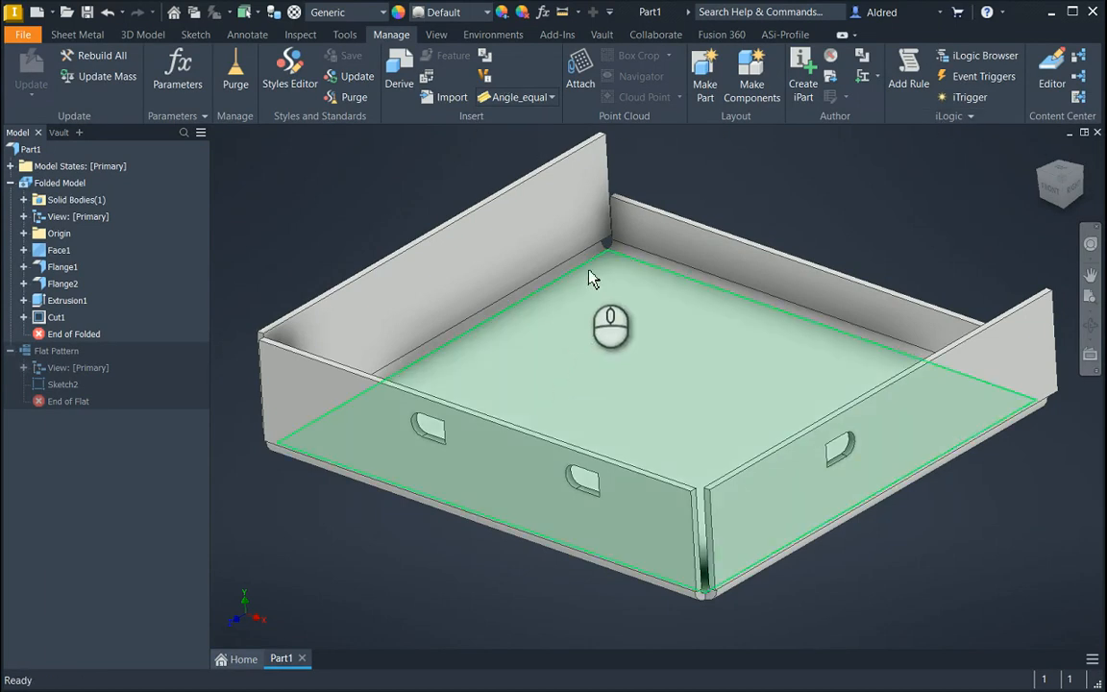
{"action": "left_click", "coordinate": [77, 35]}
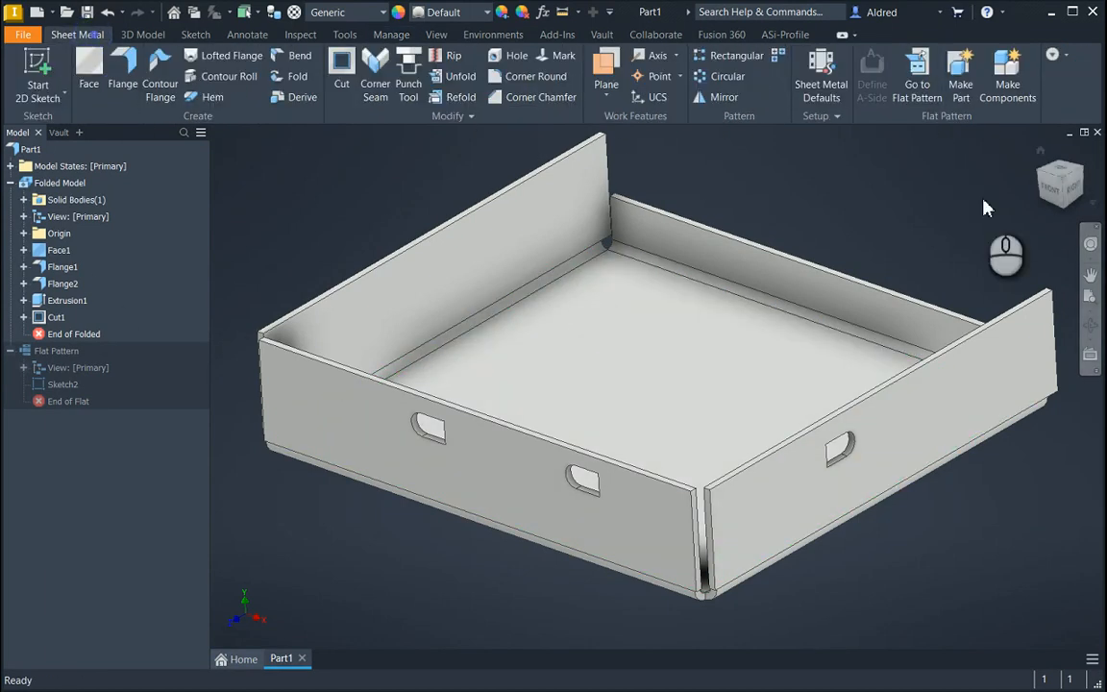
{"action": "left_click", "coordinate": [918, 72]}
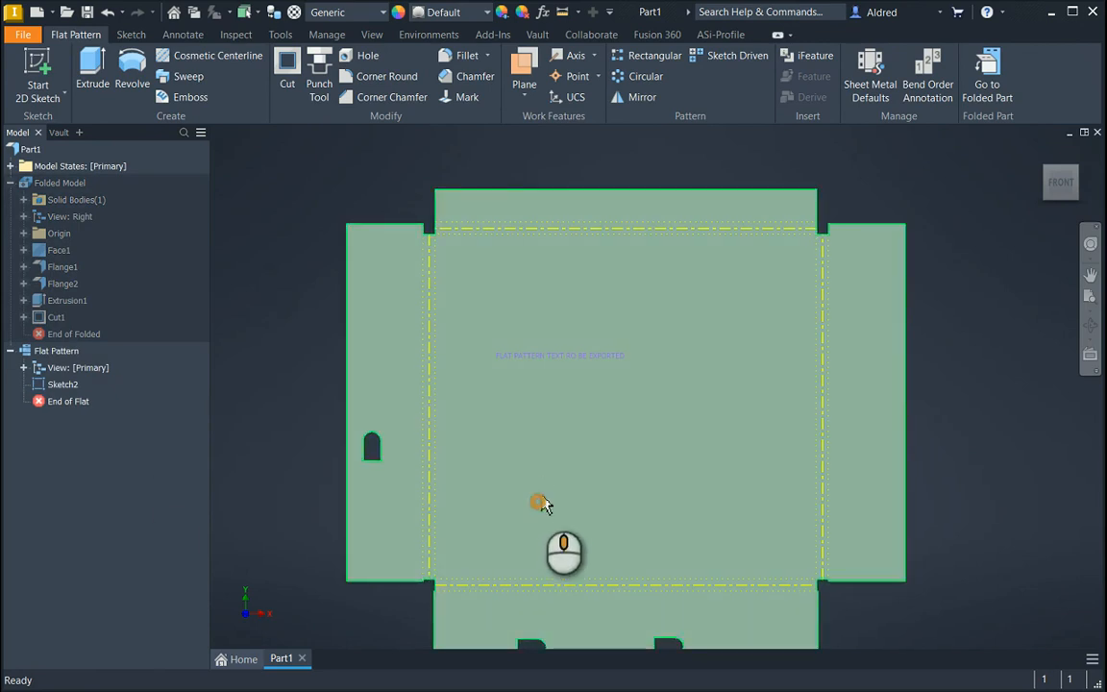
{"action": "middle_click_drag", "start_coordinate": [542, 504], "coordinate": [565, 496], "text": "shift"}
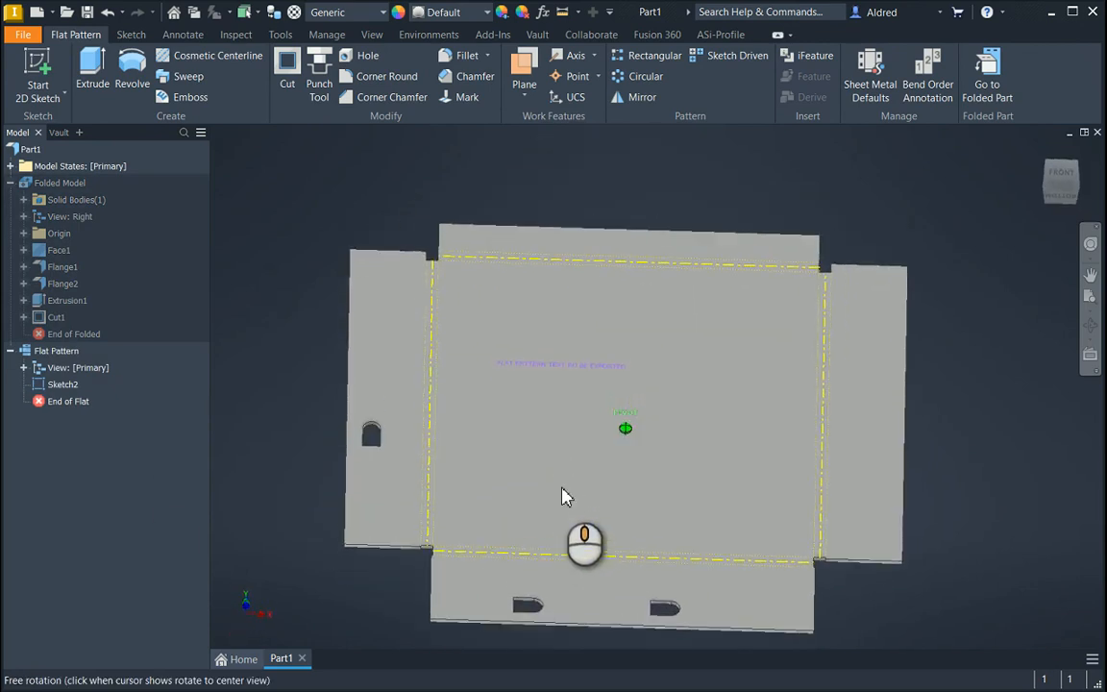
Review the commands available for the flat pattern and inspect the existing sketch text on its central face.
{"action": "left_click", "coordinate": [64, 353]}
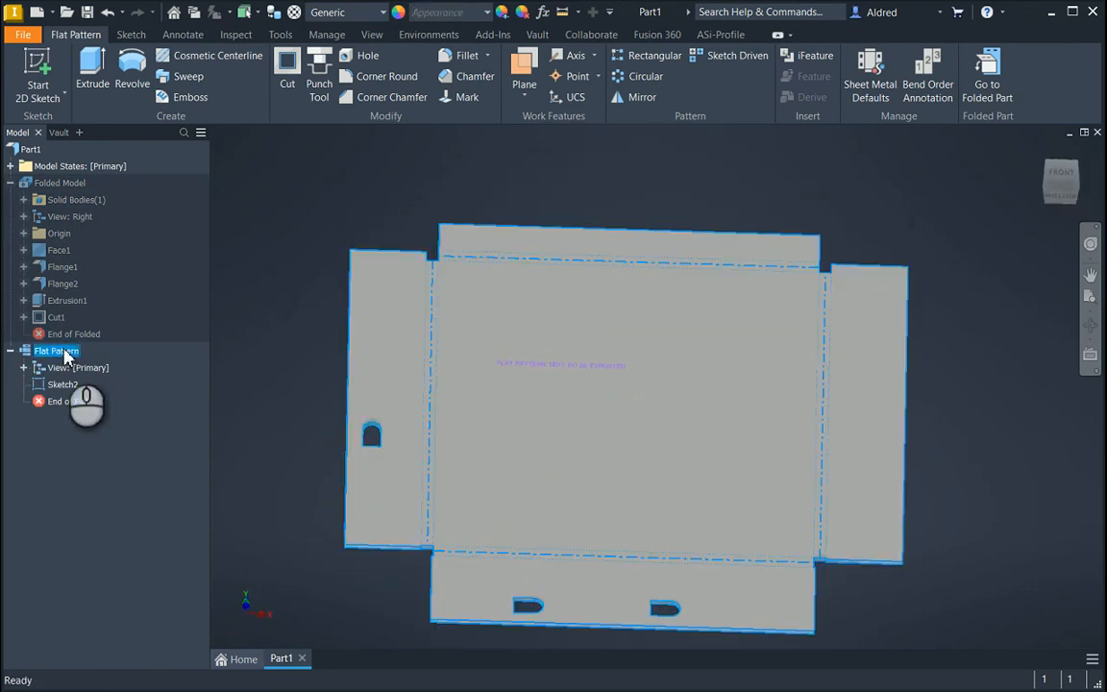
{"action": "right_click", "coordinate": [64, 353]}
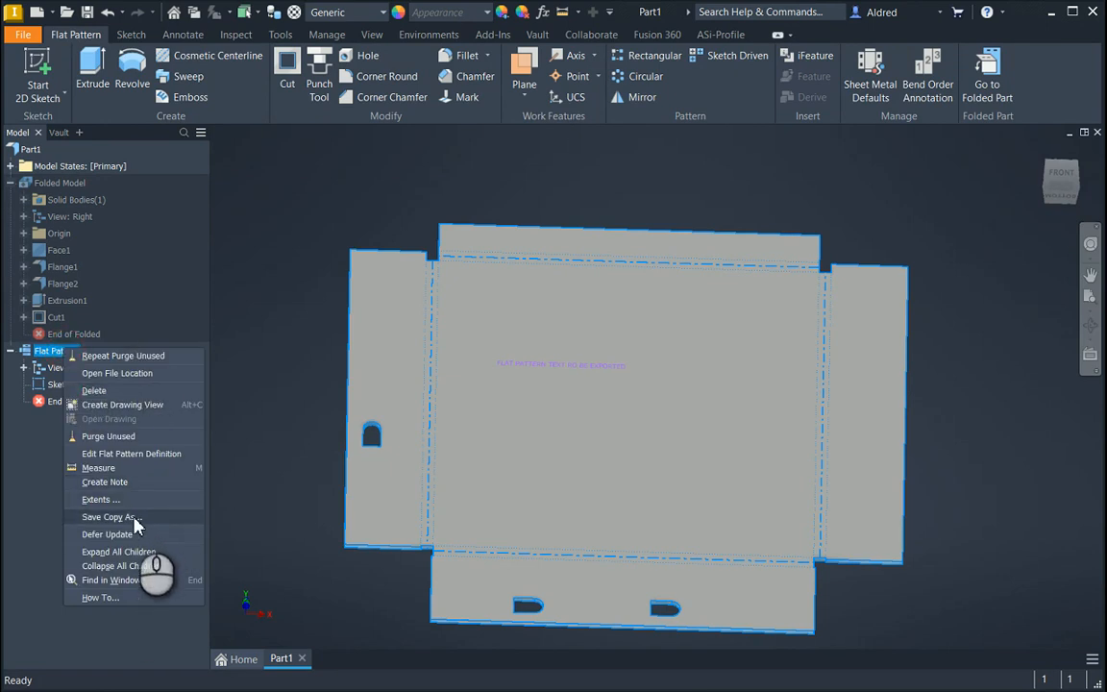
{"action": "left_click", "coordinate": [294, 256]}
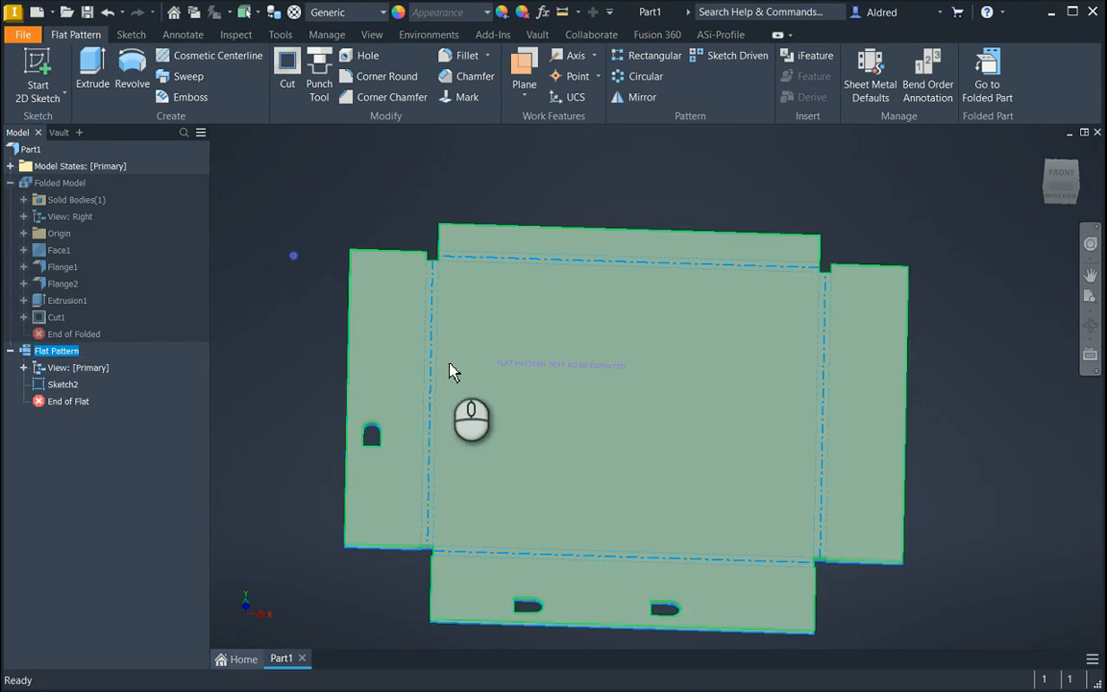
{"action": "scroll", "coordinate": [451, 372], "scroll_direction": "up", "scroll_amount": 5}
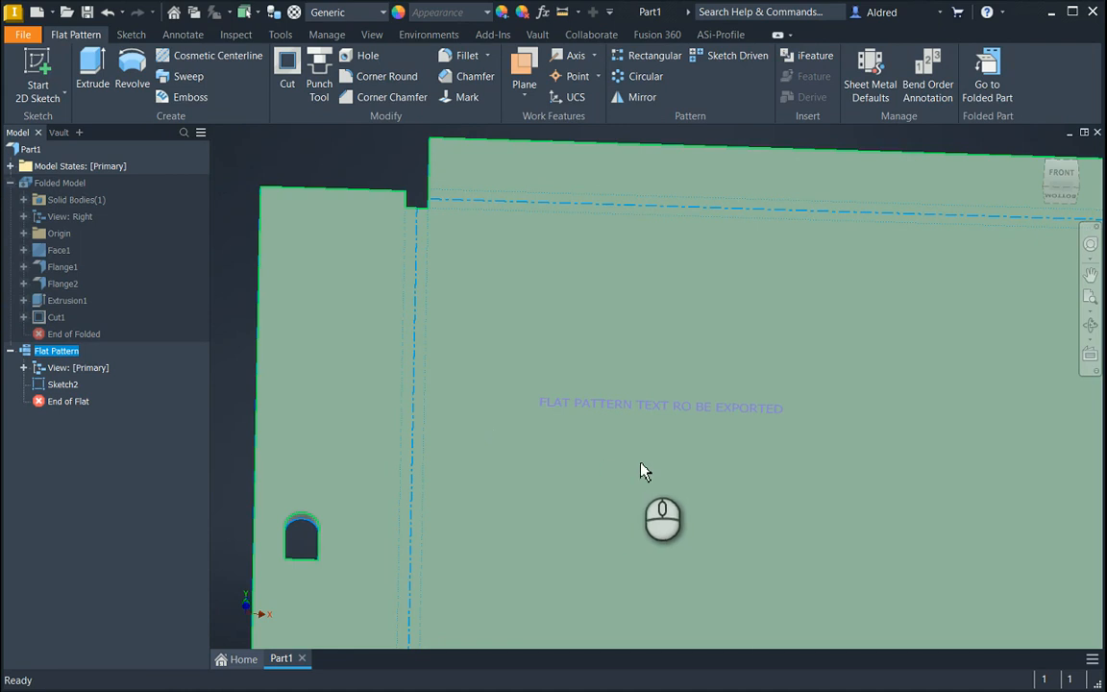
{"action": "mouse_move", "coordinate": [663, 492]}
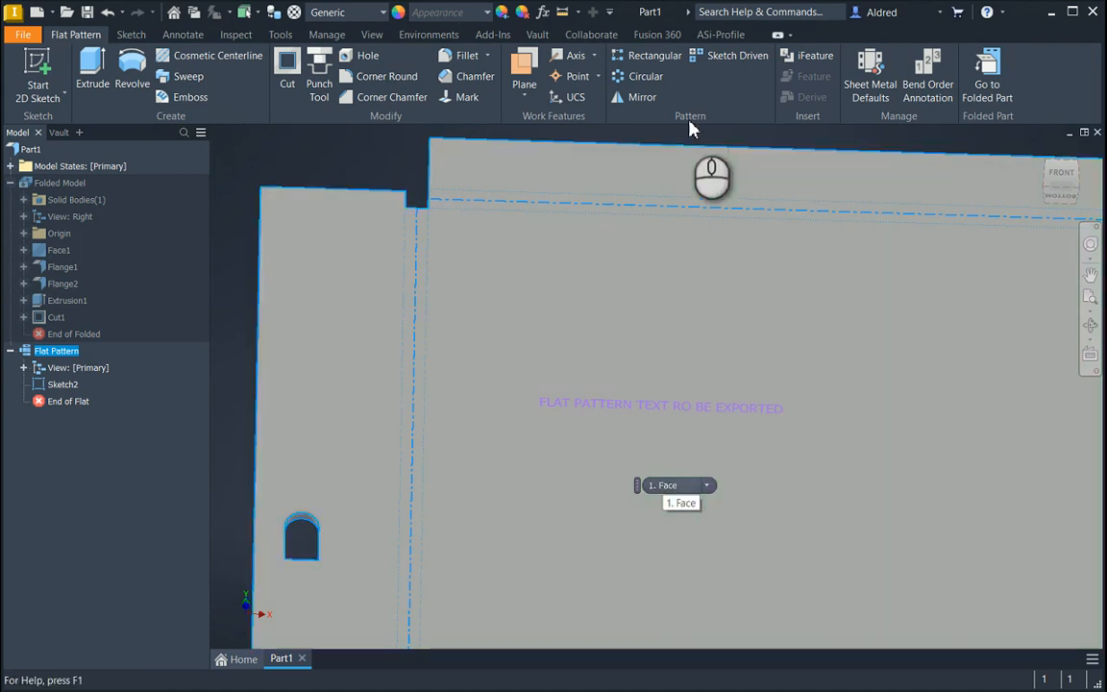
{"action": "left_click", "coordinate": [593, 403]}
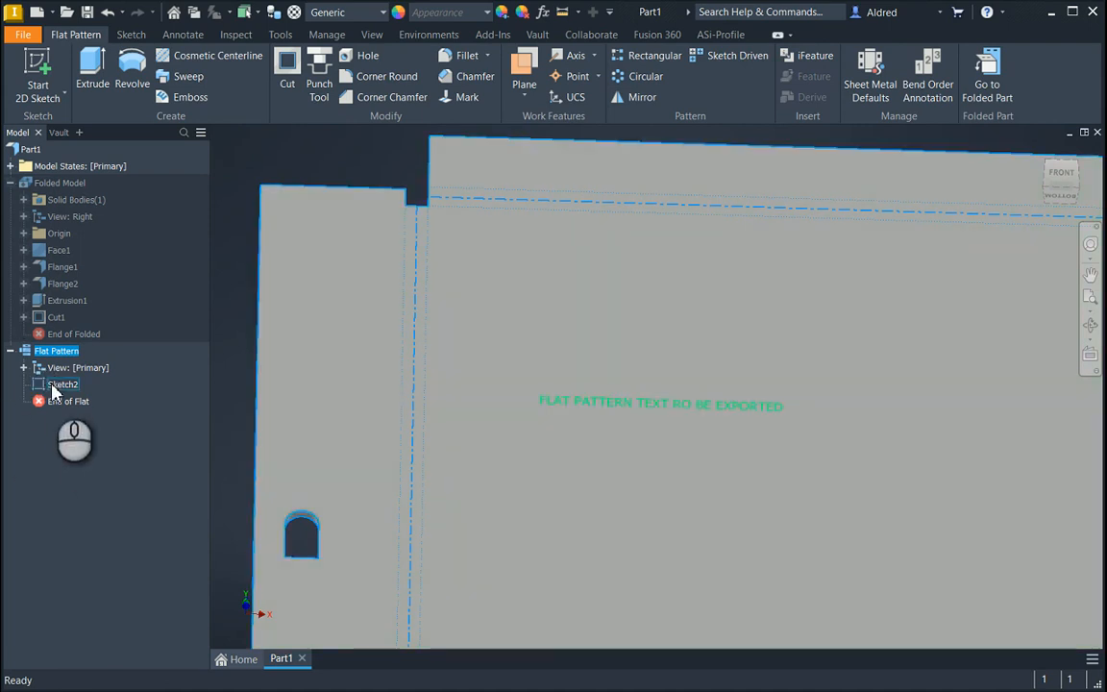
Start a sketch on the flat pattern's central face and enter "this is my second text" in a text box below the existing text.
{"action": "left_click", "coordinate": [37, 70]}
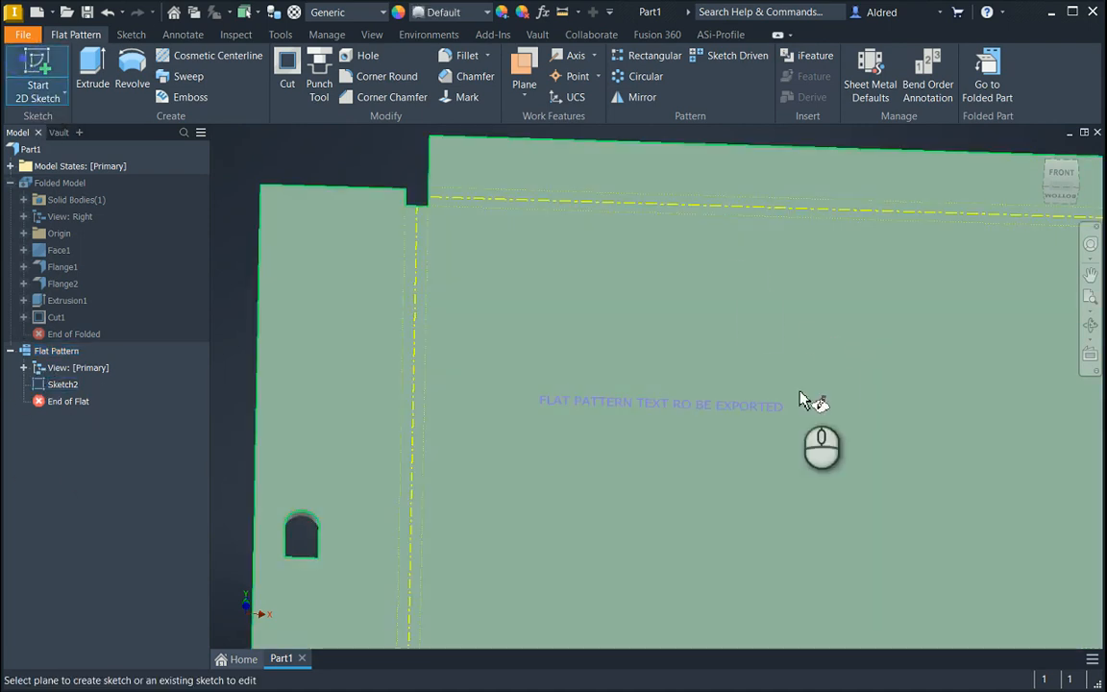
{"action": "left_click", "coordinate": [679, 310]}
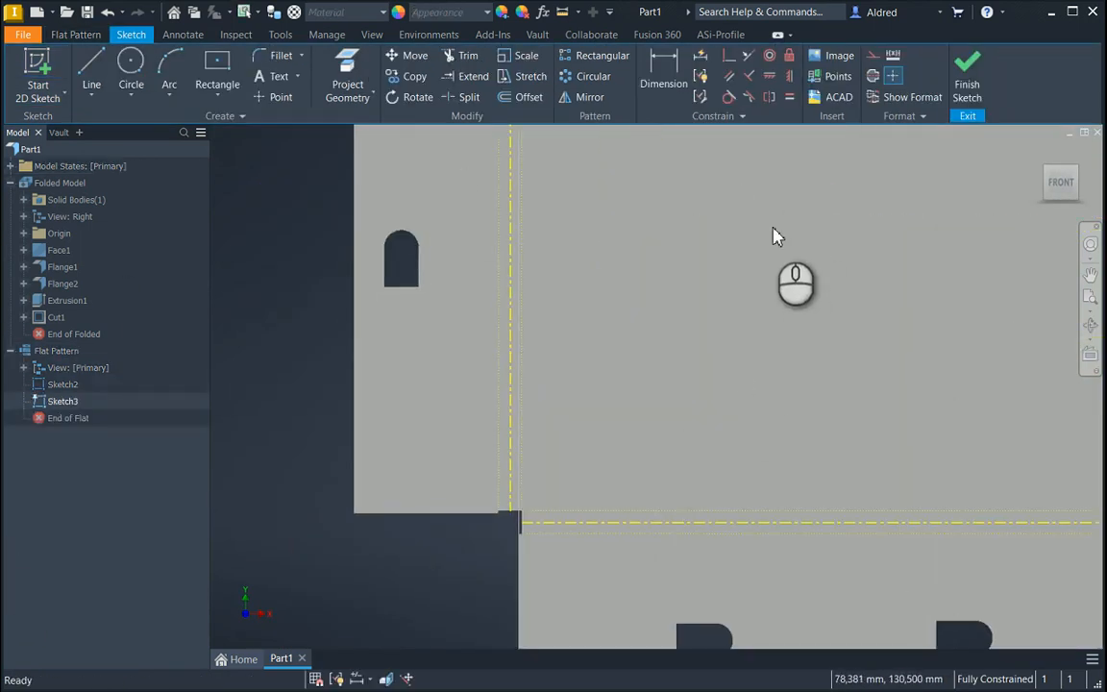
{"action": "scroll", "coordinate": [593, 376], "scroll_direction": "down", "scroll_amount": 3}
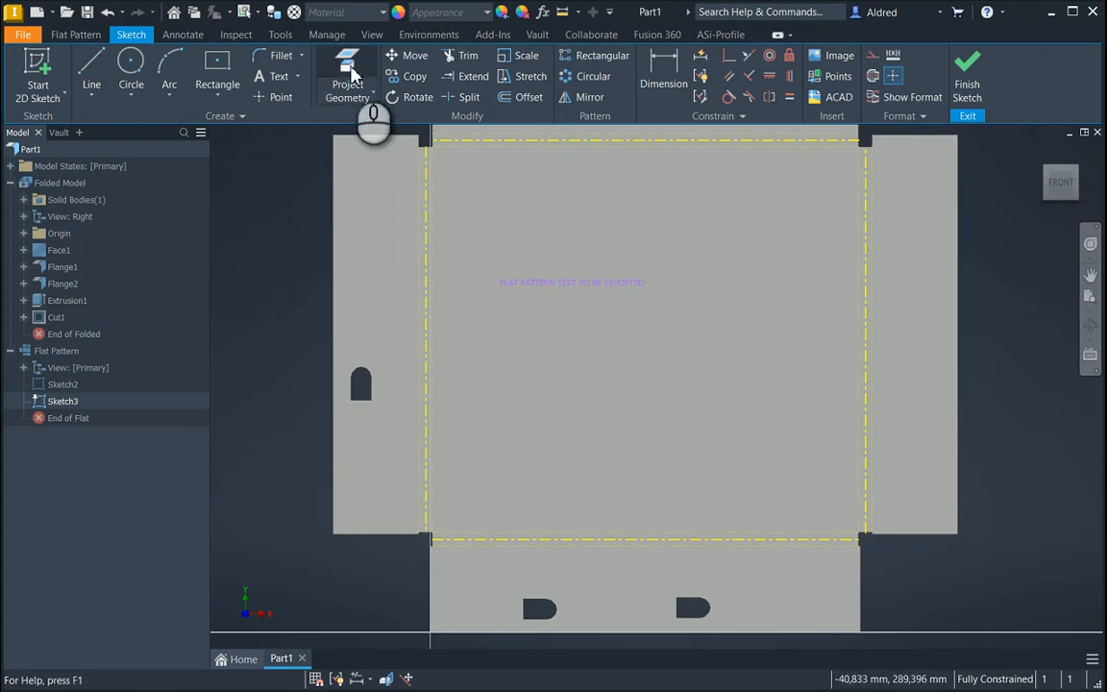
{"action": "left_click", "coordinate": [278, 76]}
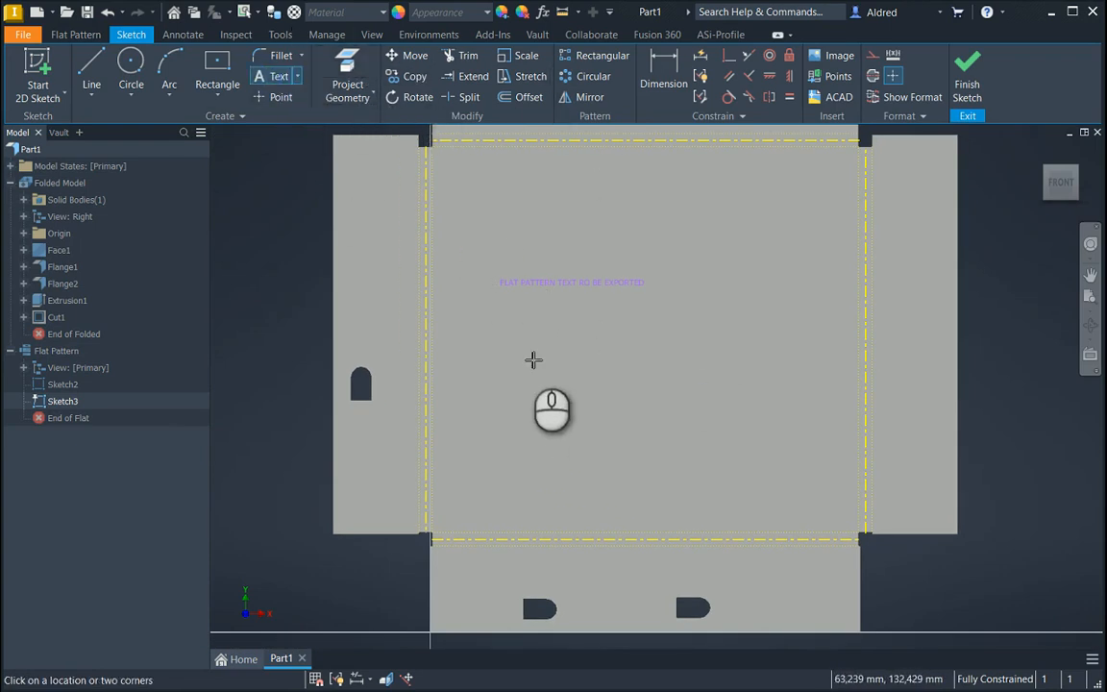
{"action": "left_click_drag", "start_coordinate": [527, 351], "coordinate": [709, 422]}
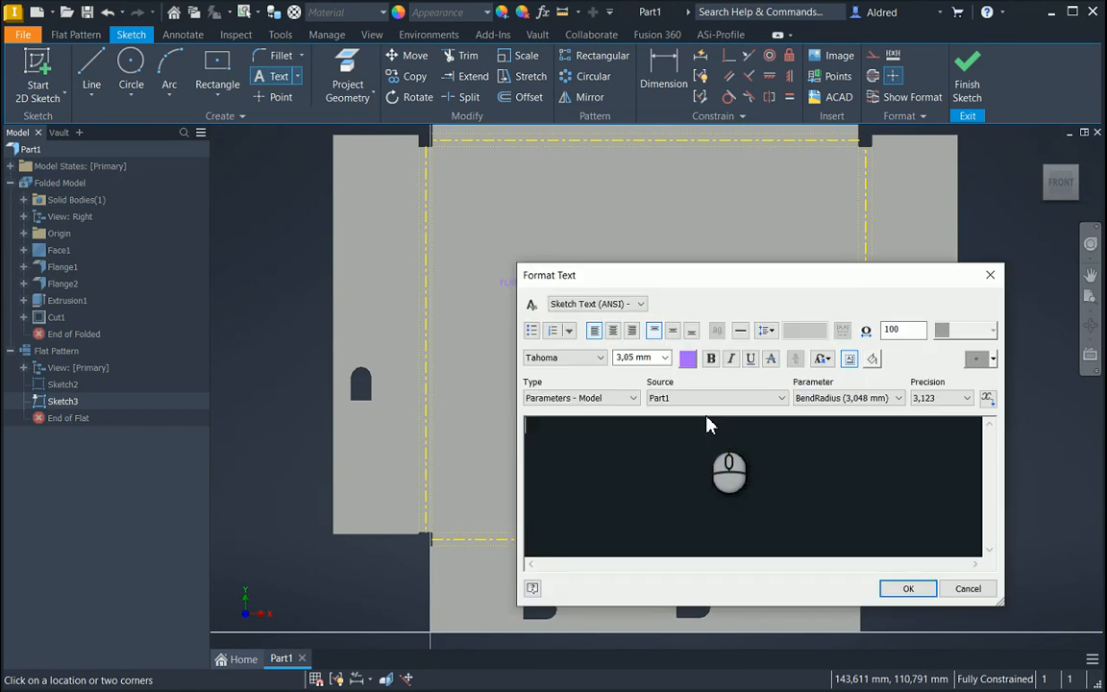
{"action": "type", "text": "this is my second text"}
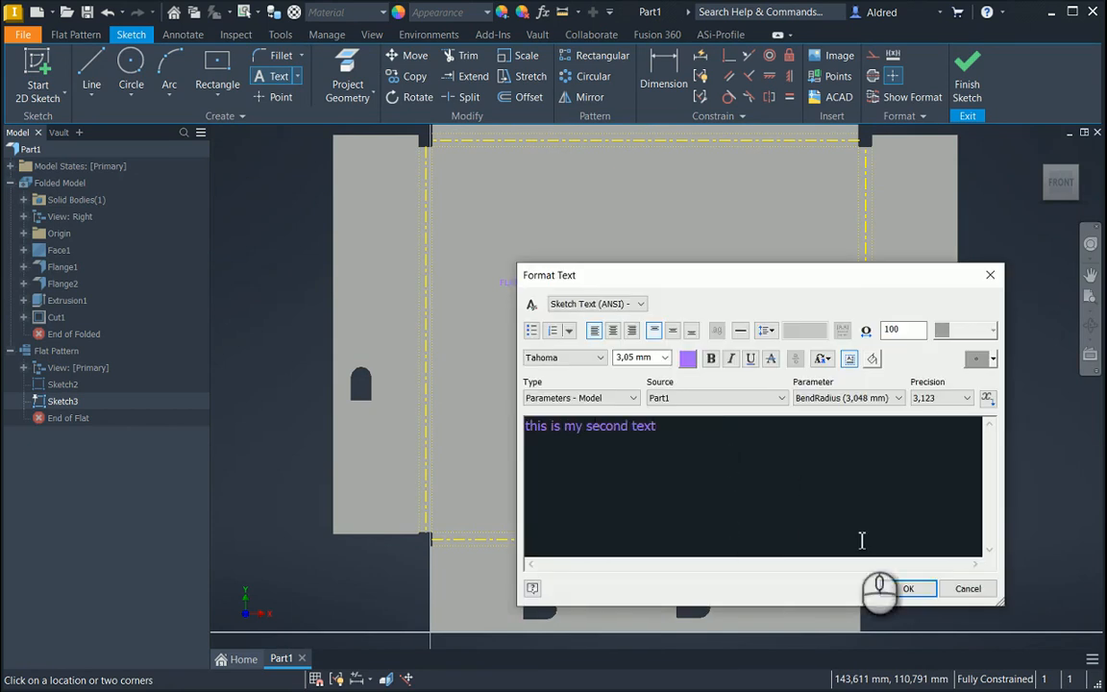
Format the new text with a 5 mm height and yellow color, and place it in the sketch.
{"action": "left_click_drag", "start_coordinate": [673, 435], "coordinate": [527, 427]}
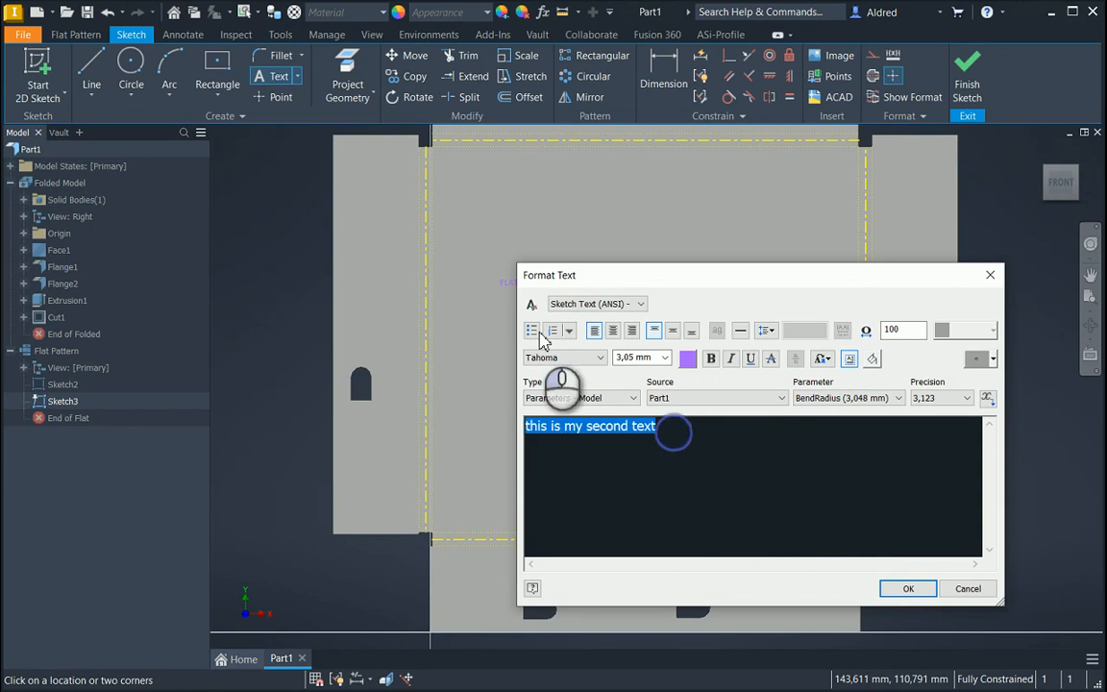
{"action": "left_click", "coordinate": [640, 358]}
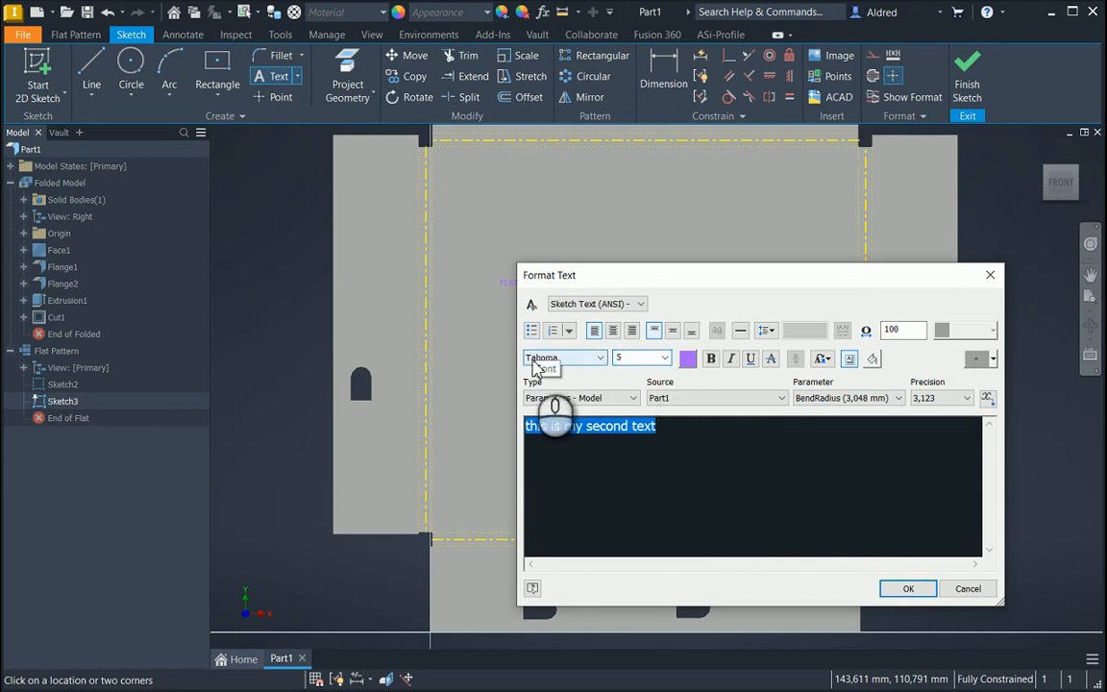
{"action": "left_click", "coordinate": [687, 357]}
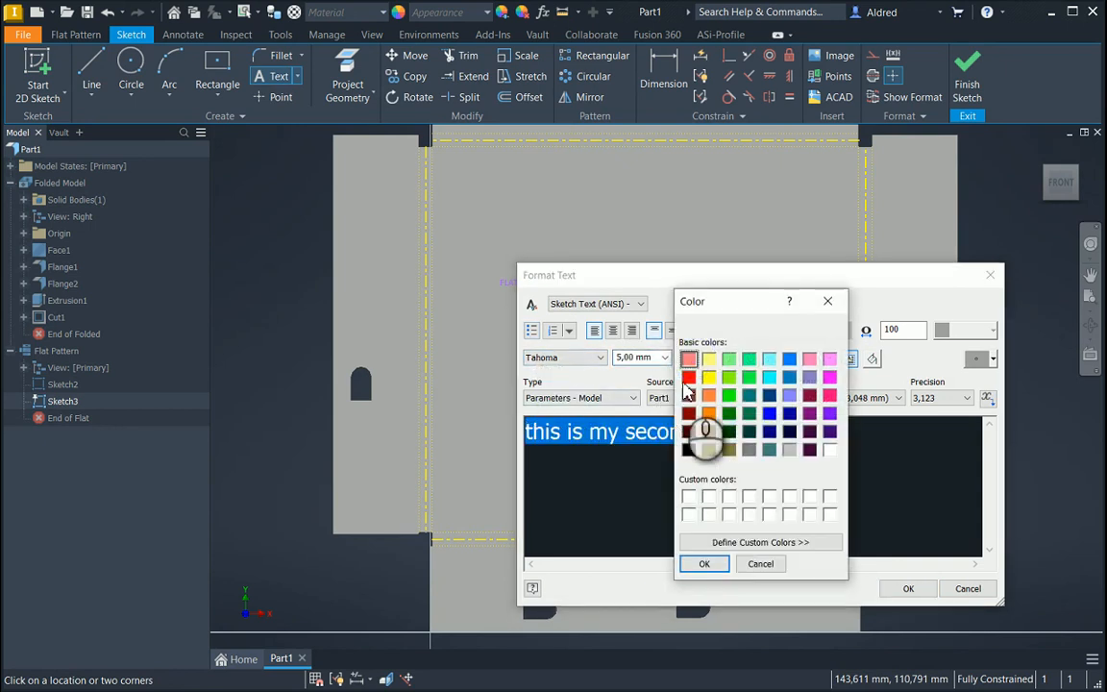
{"action": "left_click", "coordinate": [708, 377]}
{"action": "left_click", "coordinate": [700, 564]}
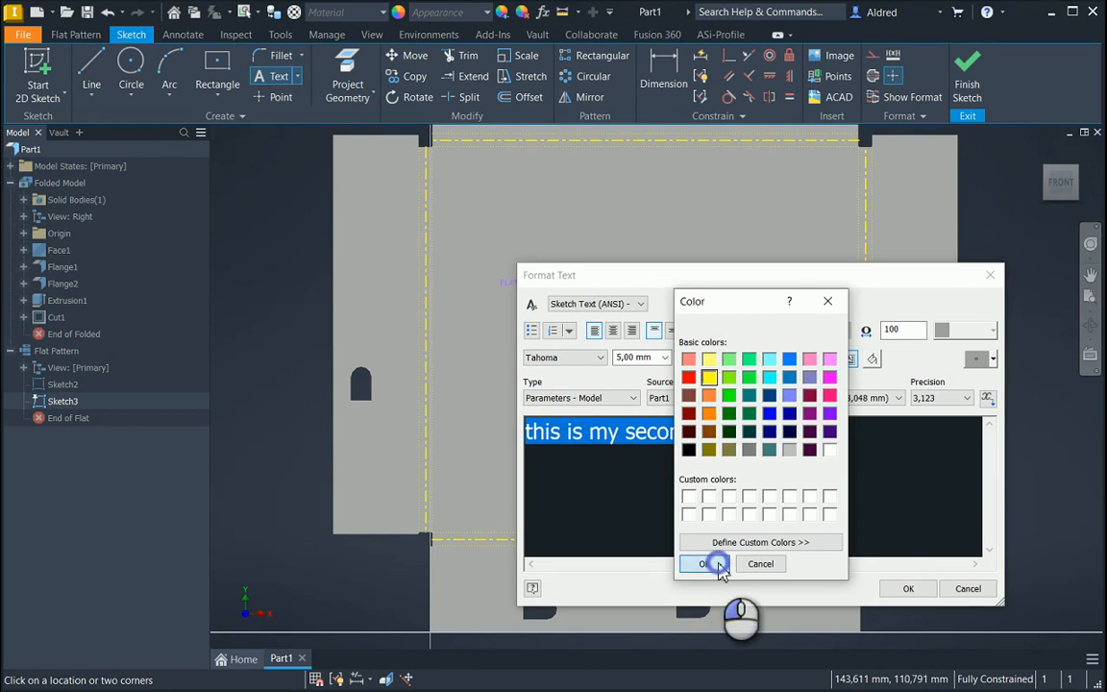
{"action": "left_click", "coordinate": [938, 592]}
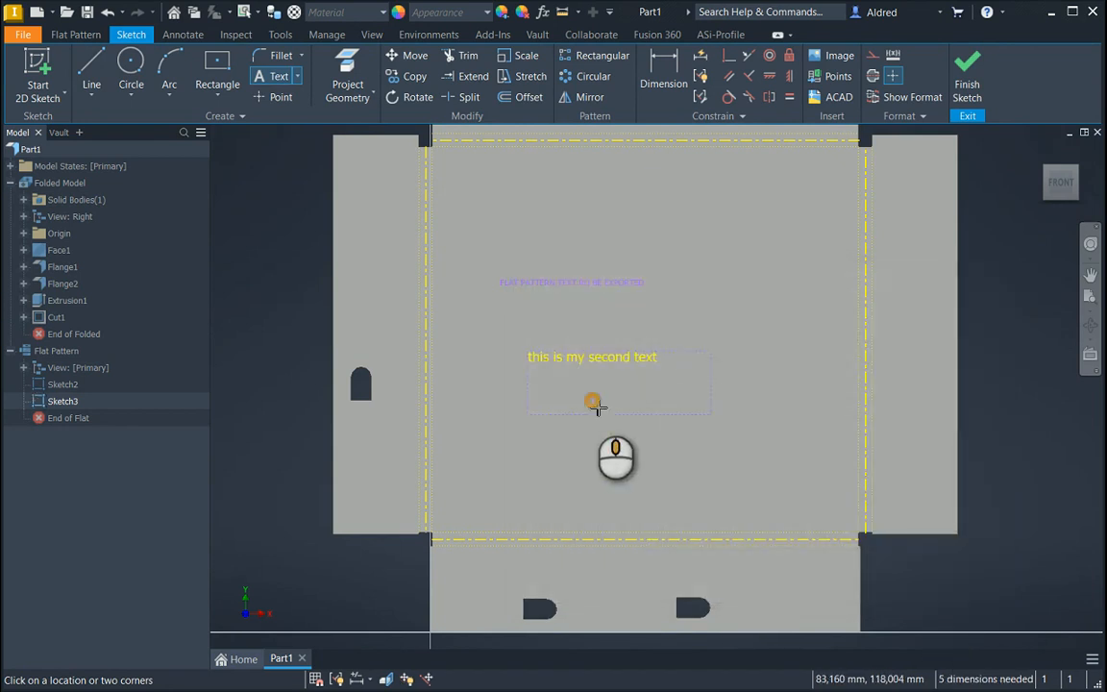
Compare the new text with the existing one and finish the sketch.
{"action": "scroll", "coordinate": [566, 339], "scroll_direction": "up", "scroll_amount": 3}
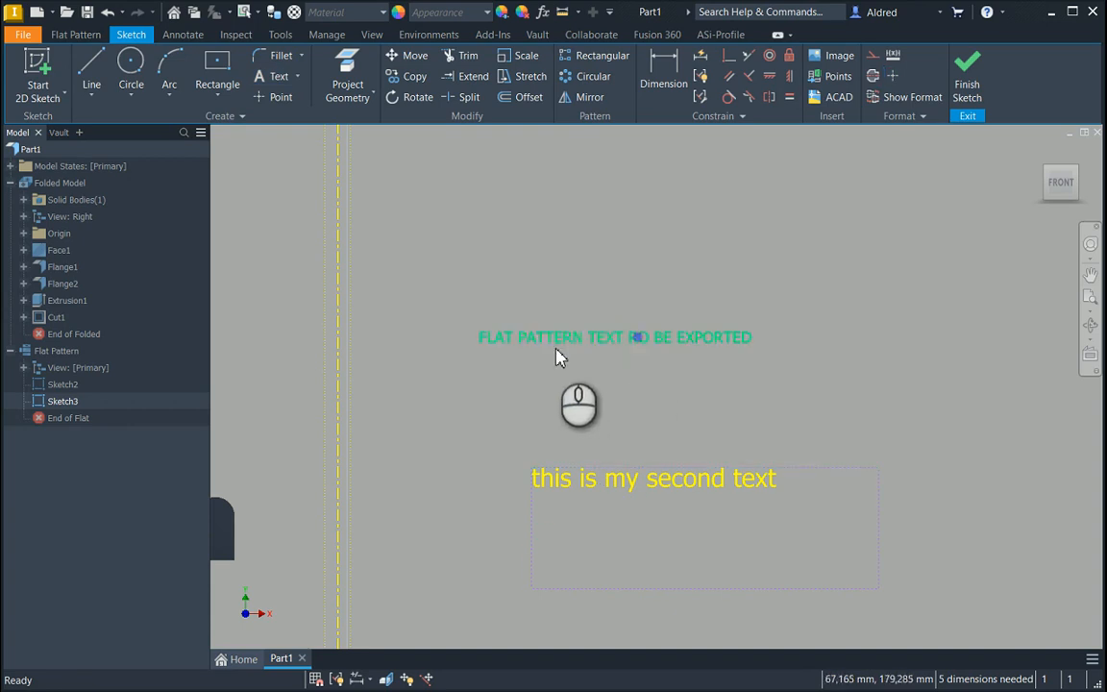
{"action": "scroll", "coordinate": [526, 406], "scroll_direction": "down", "scroll_amount": 3}
{"action": "mouse_move", "coordinate": [527, 406]}
{"action": "middle_mouse_down"}
{"action": "mouse_move", "coordinate": [556, 387]}
{"action": "mouse_move", "coordinate": [525, 330]}
{"action": "middle_mouse_up"}
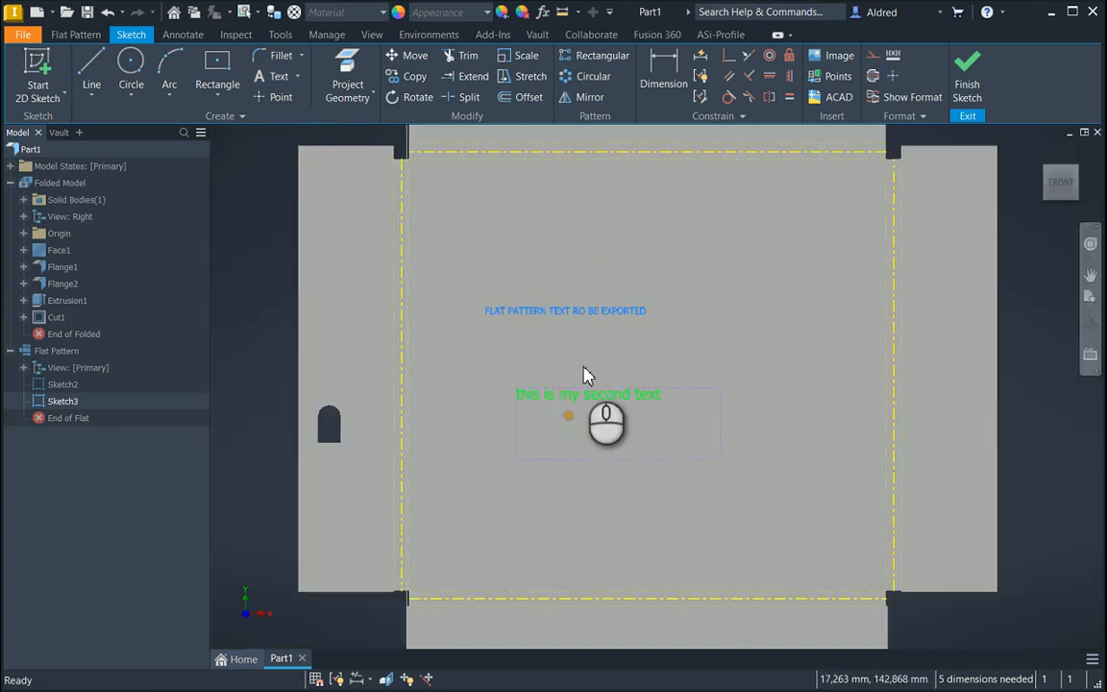
{"action": "left_click", "coordinate": [967, 96]}
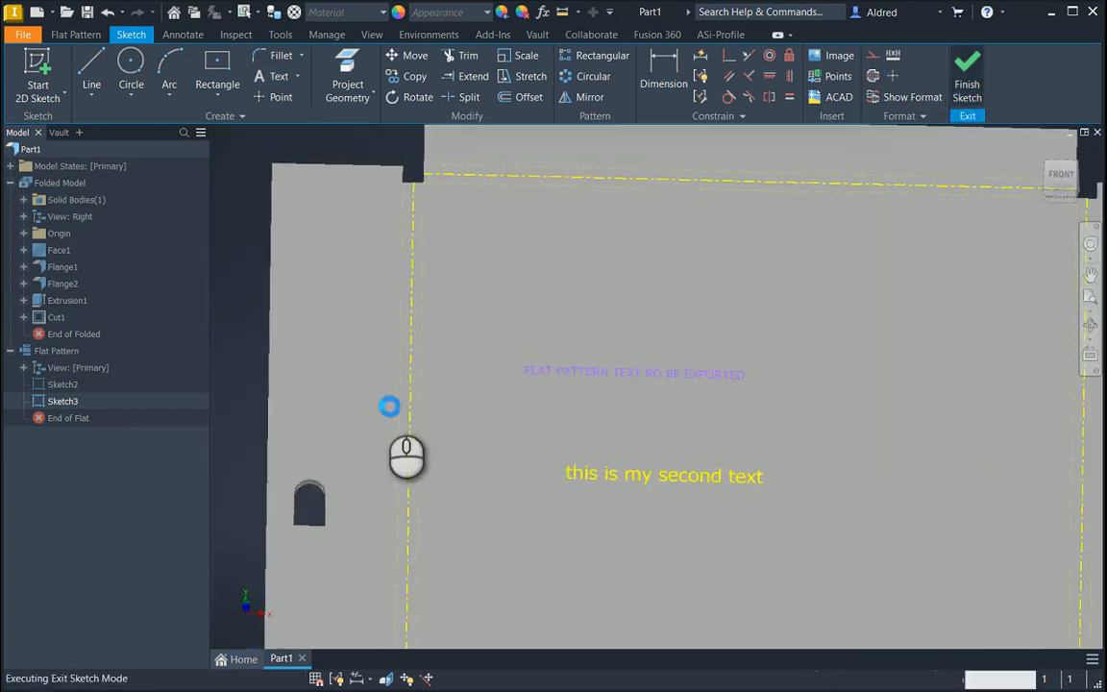
Inspect both sides of the flat pattern with its two texts and return to the Front view.
{"action": "scroll", "coordinate": [650, 446], "scroll_direction": "down", "scroll_amount": 5}
{"action": "middle_click_drag", "start_coordinate": [648, 442], "coordinate": [582, 426]}
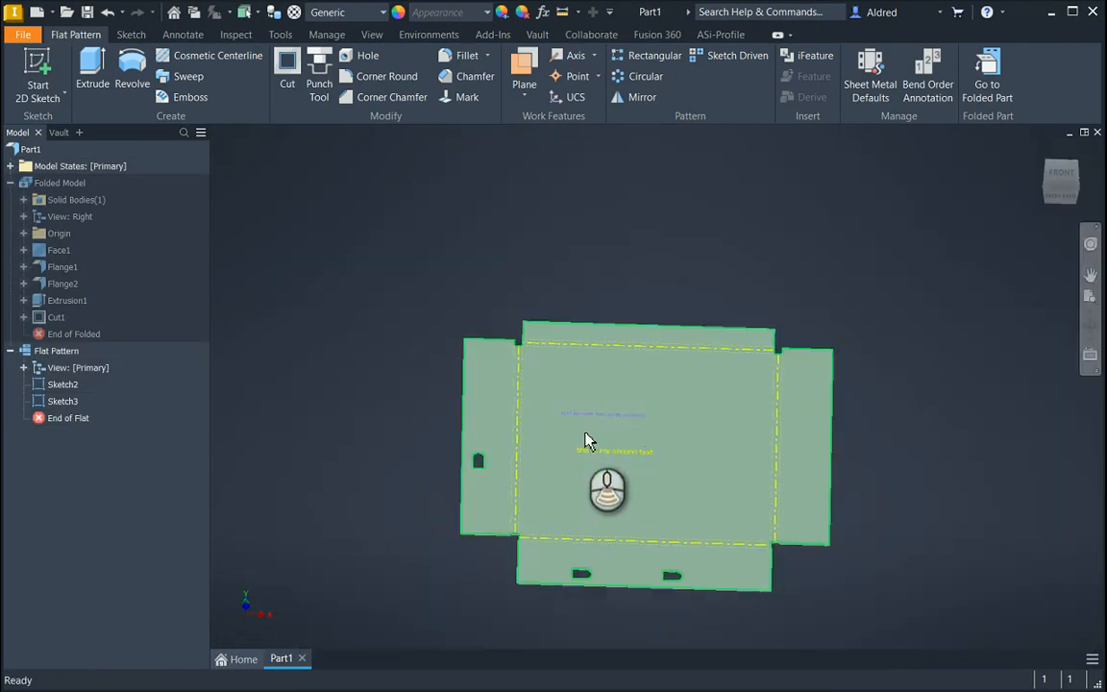
{"action": "scroll", "coordinate": [585, 432], "scroll_direction": "up", "scroll_amount": 3}
{"action": "middle_click_drag", "start_coordinate": [680, 428], "coordinate": [567, 433]}
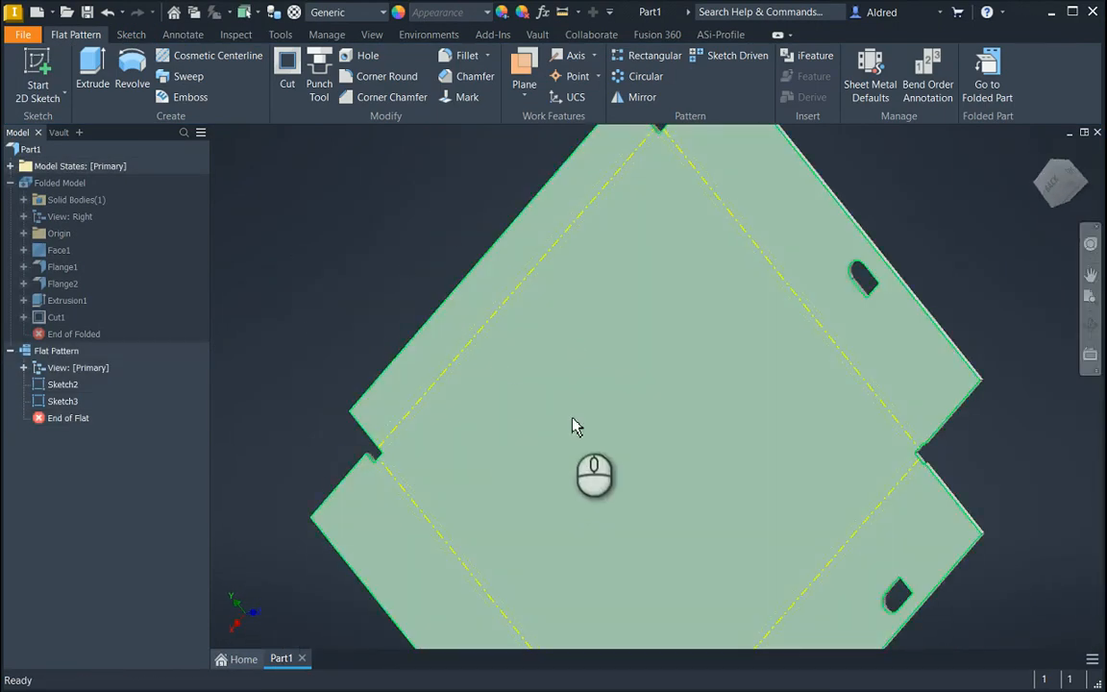
{"action": "middle_click_drag", "start_coordinate": [623, 376], "coordinate": [744, 346], "text": "shift"}
{"action": "left_click", "coordinate": [1061, 181]}
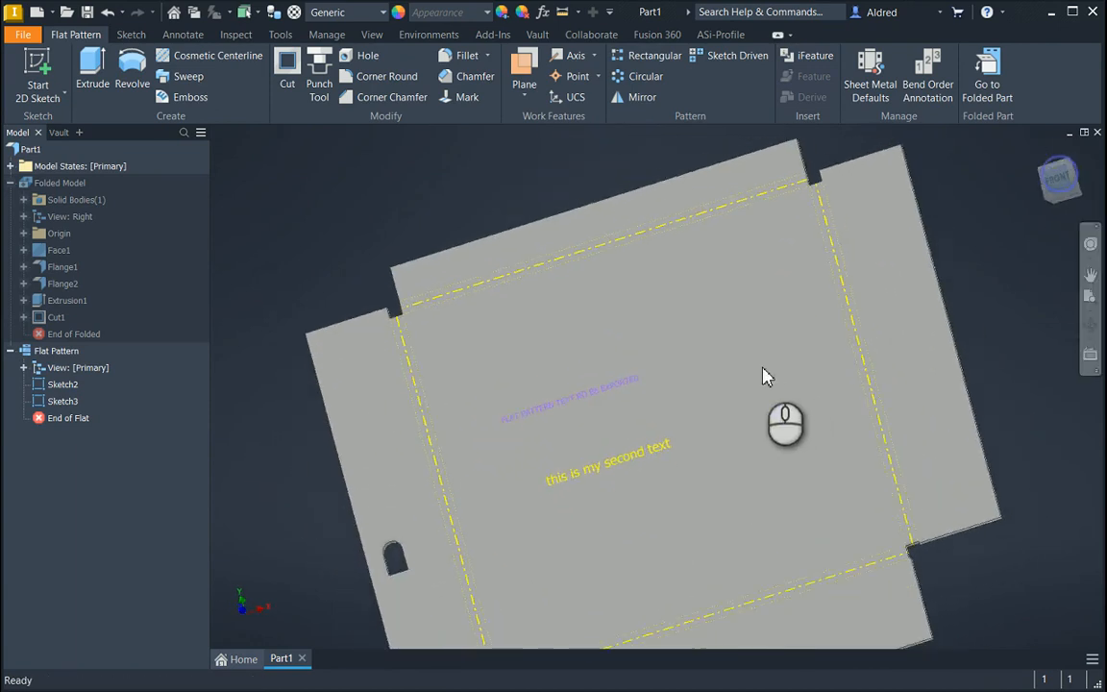
{"action": "scroll", "coordinate": [616, 384], "scroll_direction": "up", "scroll_amount": 3}
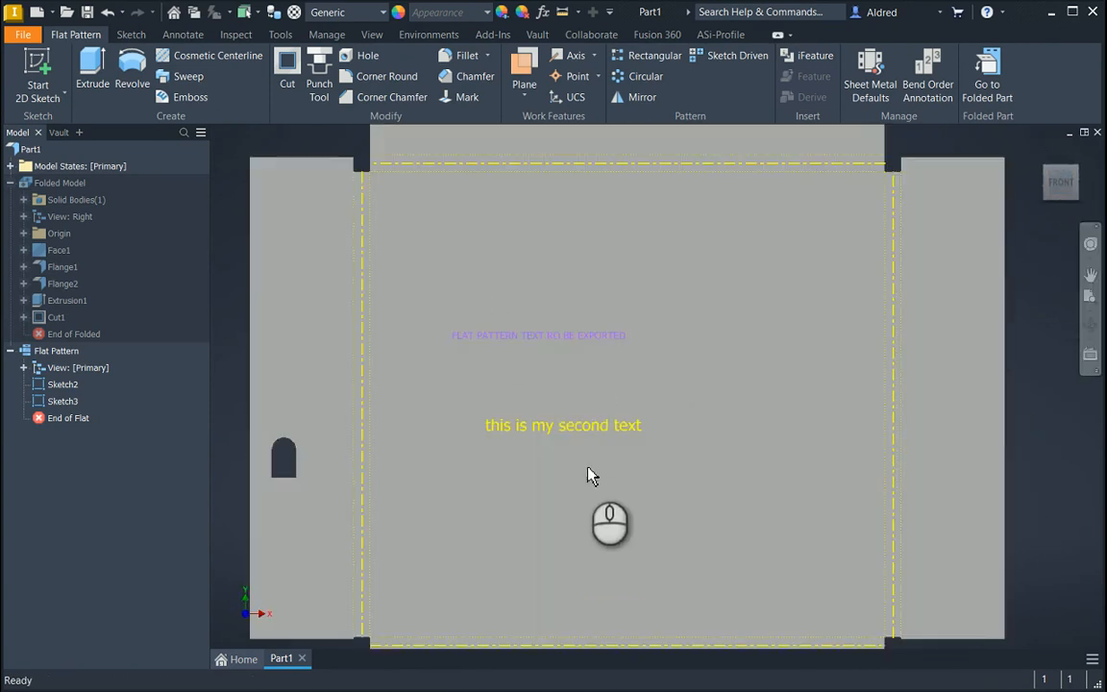
Set up a copy of the flat pattern as Part1.dwg in DWG format in the Sheetmetal folder and bring up its export options.
{"action": "right_click", "coordinate": [51, 358]}
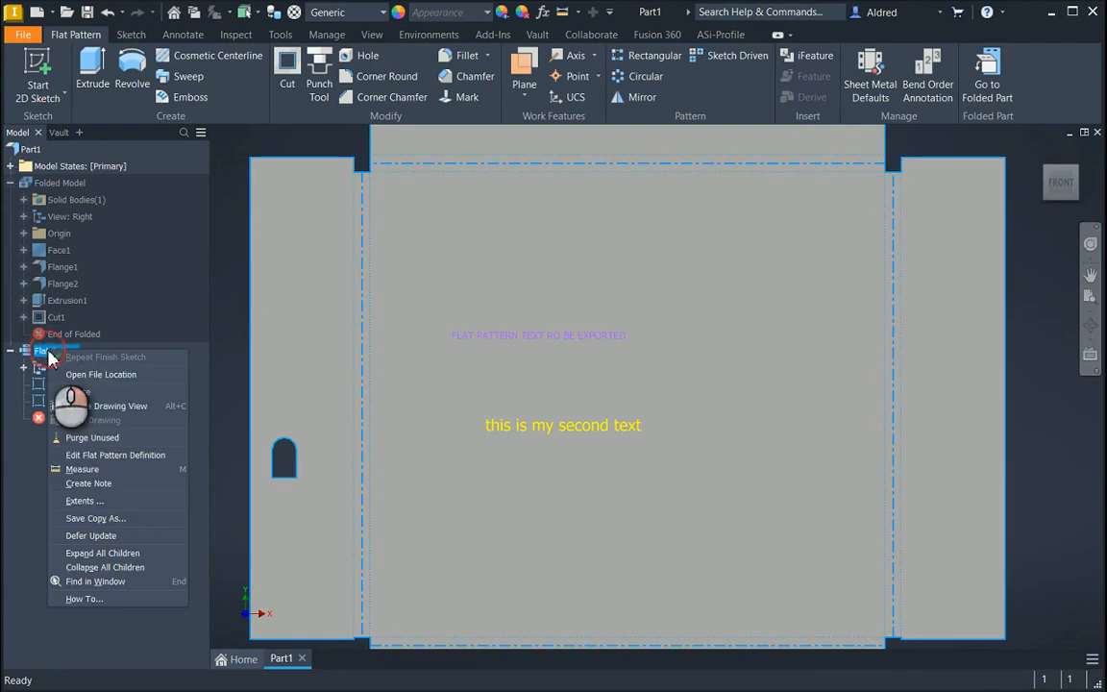
{"action": "left_click", "coordinate": [104, 535]}
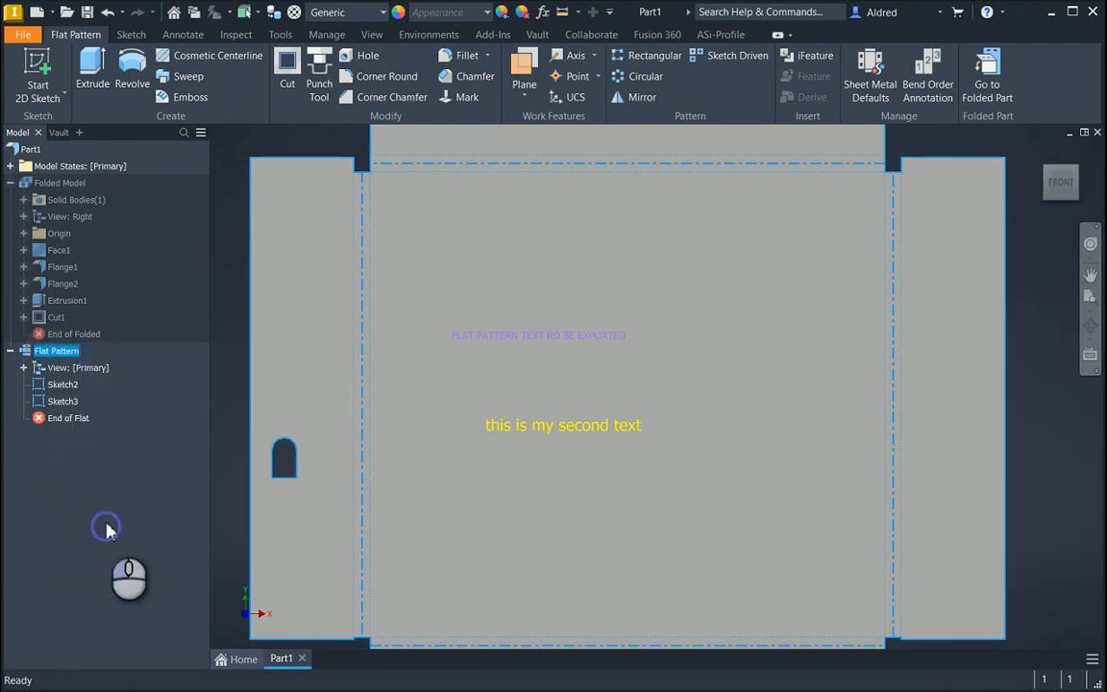
{"action": "right_click", "coordinate": [53, 355]}
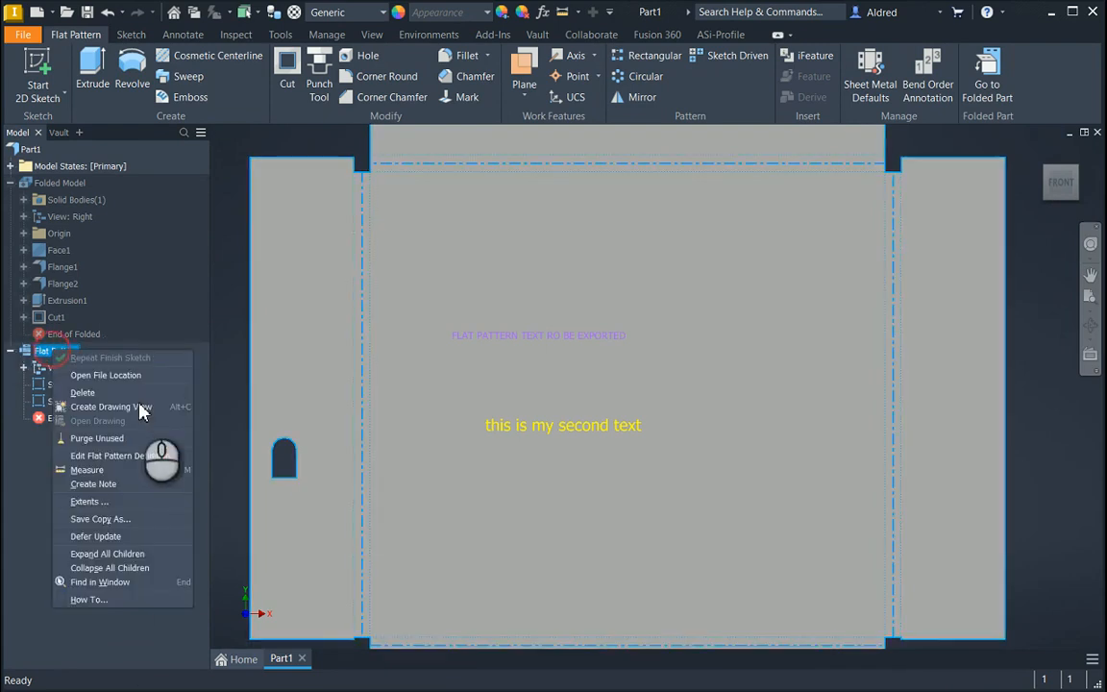
{"action": "left_click", "coordinate": [100, 519]}
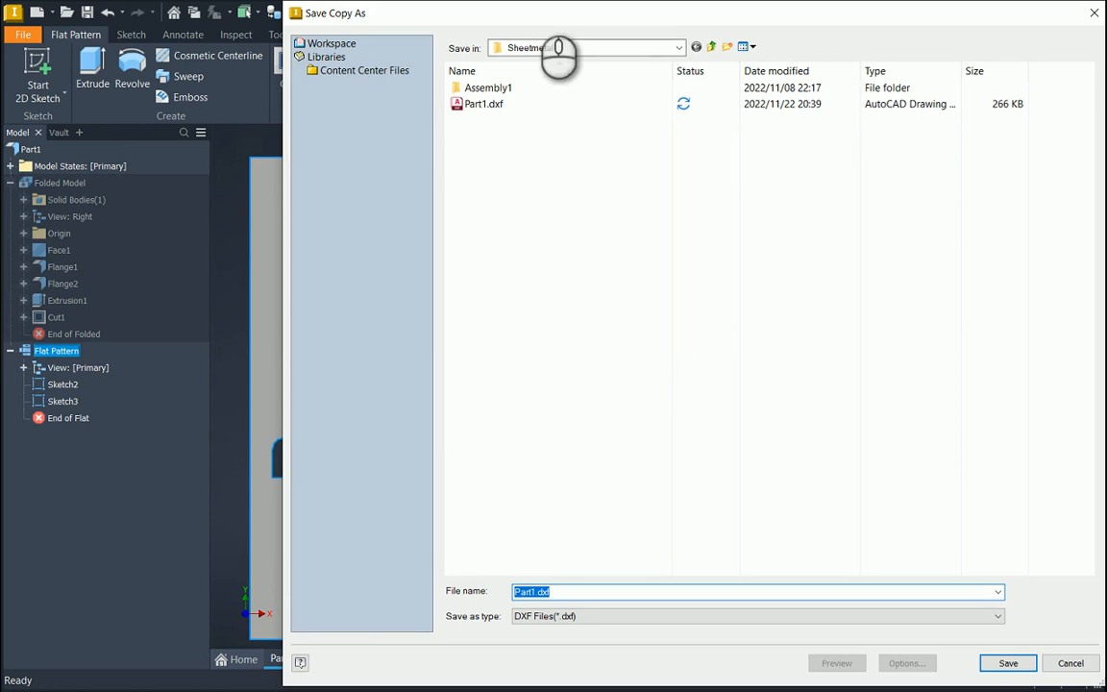
{"action": "left_click", "coordinate": [553, 617]}
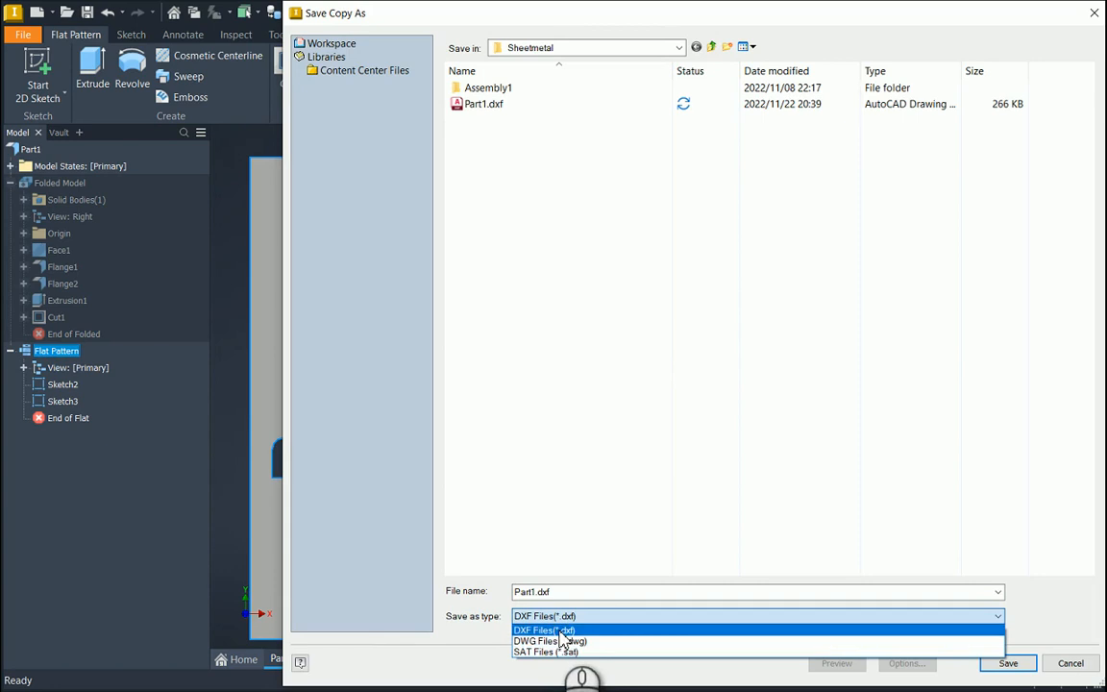
{"action": "left_click", "coordinate": [569, 642]}
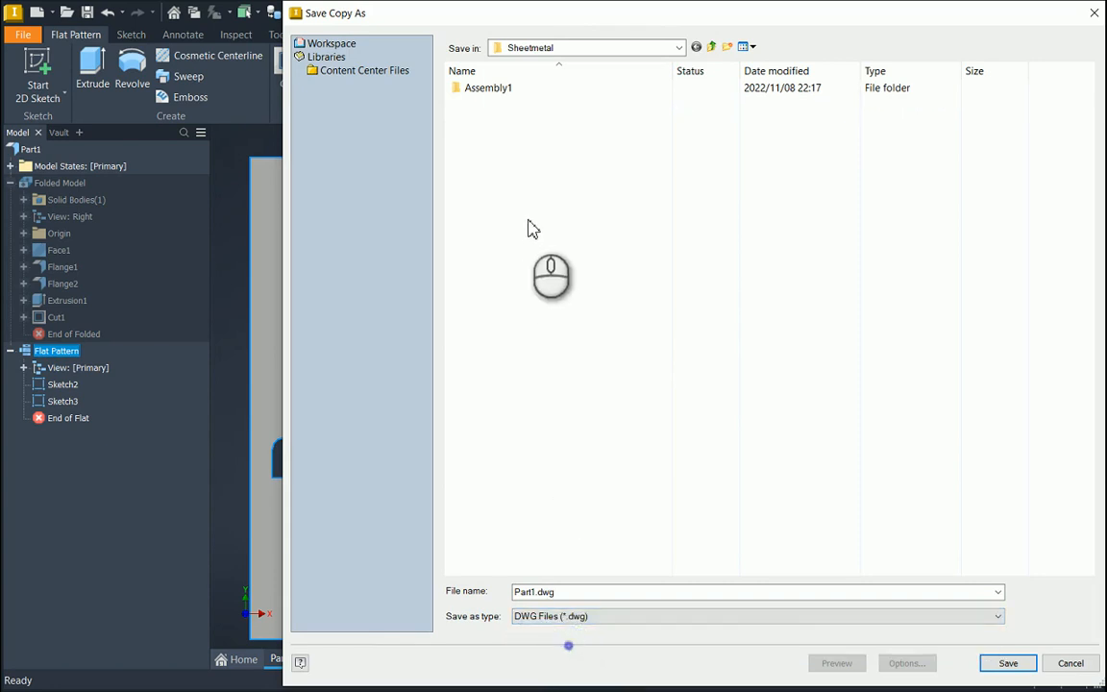
{"action": "left_click", "coordinate": [1000, 669]}
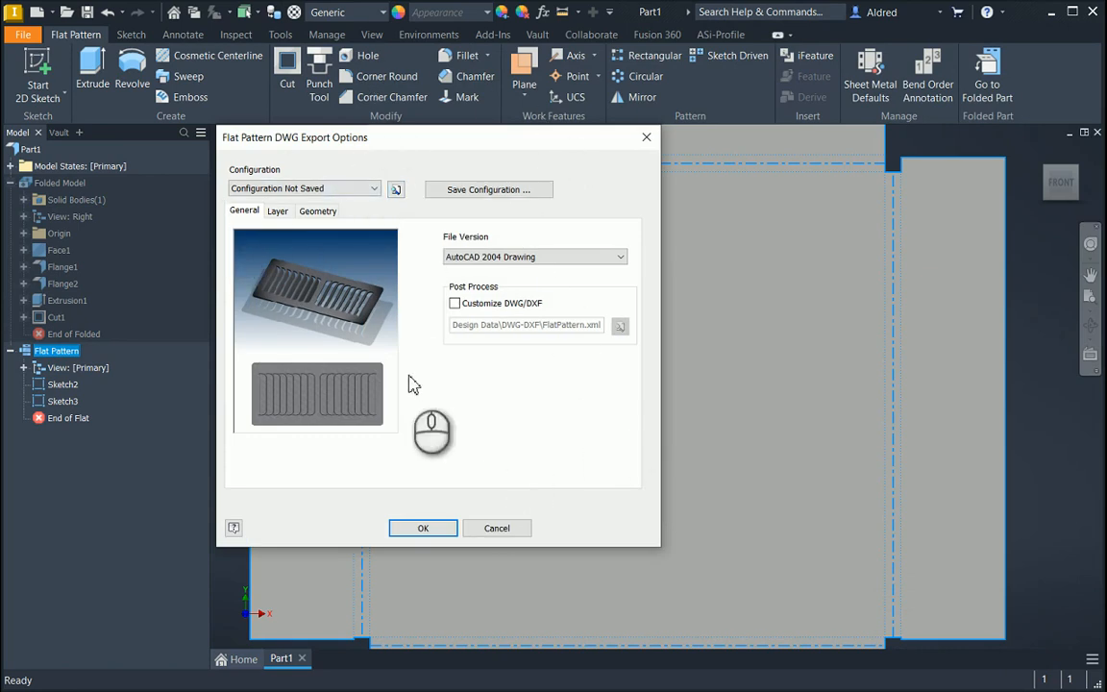
Review the layer and geometry export settings, set the file version to AutoCAD 2018 Drawing, and export the flat pattern.
{"action": "left_click", "coordinate": [280, 213]}
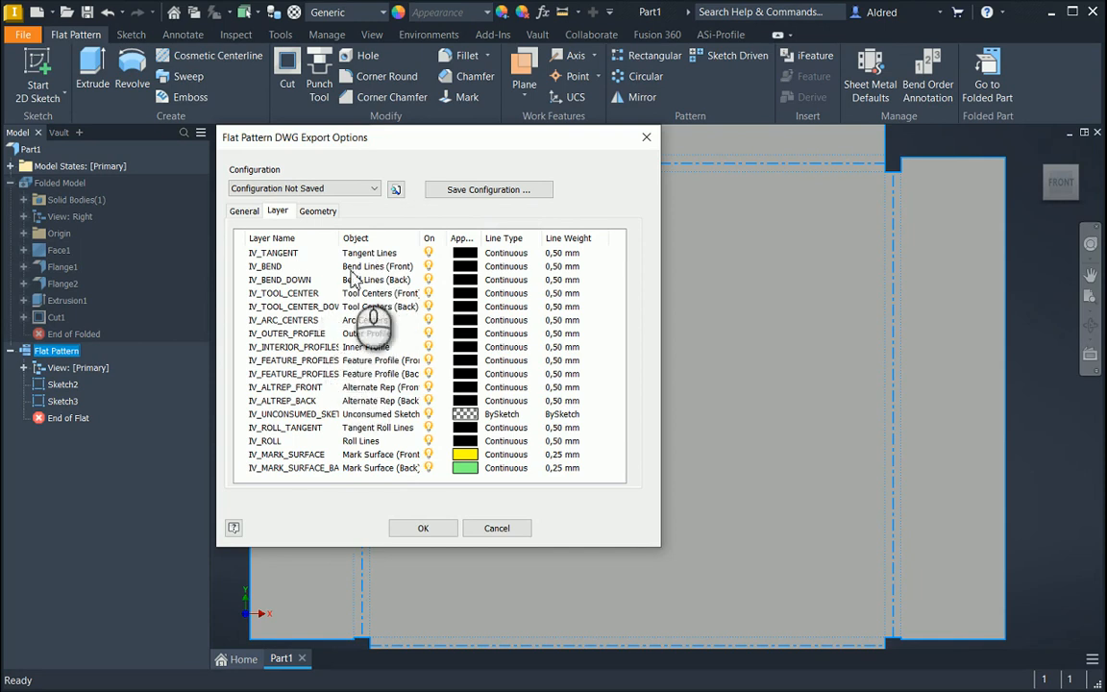
{"action": "left_click", "coordinate": [319, 211]}
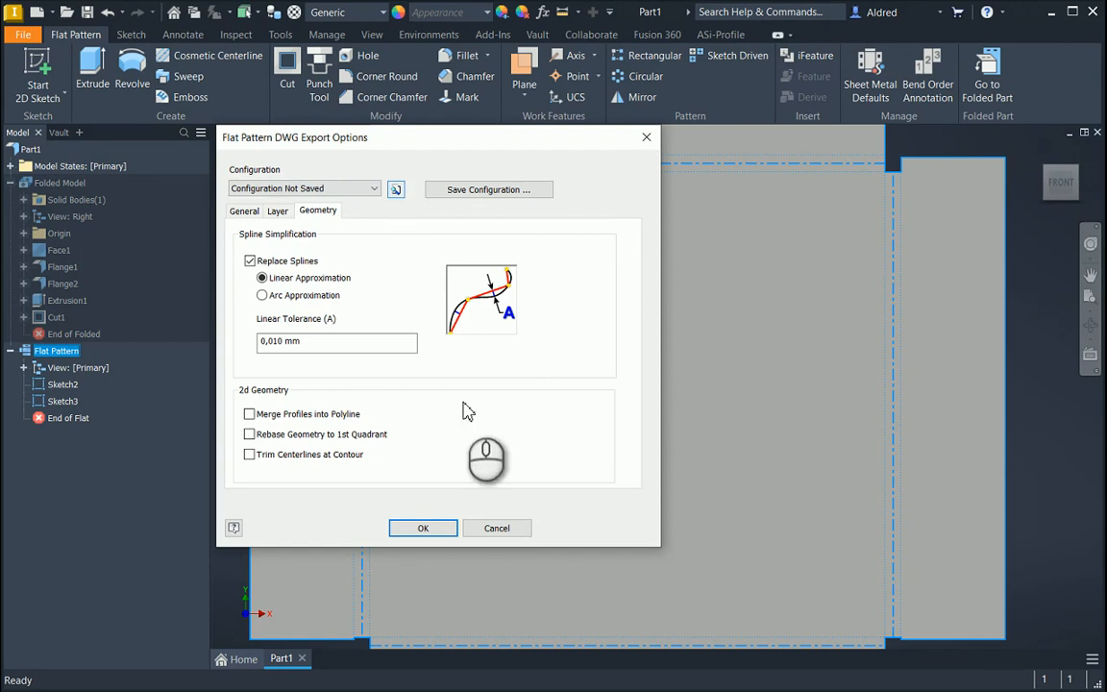
{"action": "left_click", "coordinate": [247, 217]}
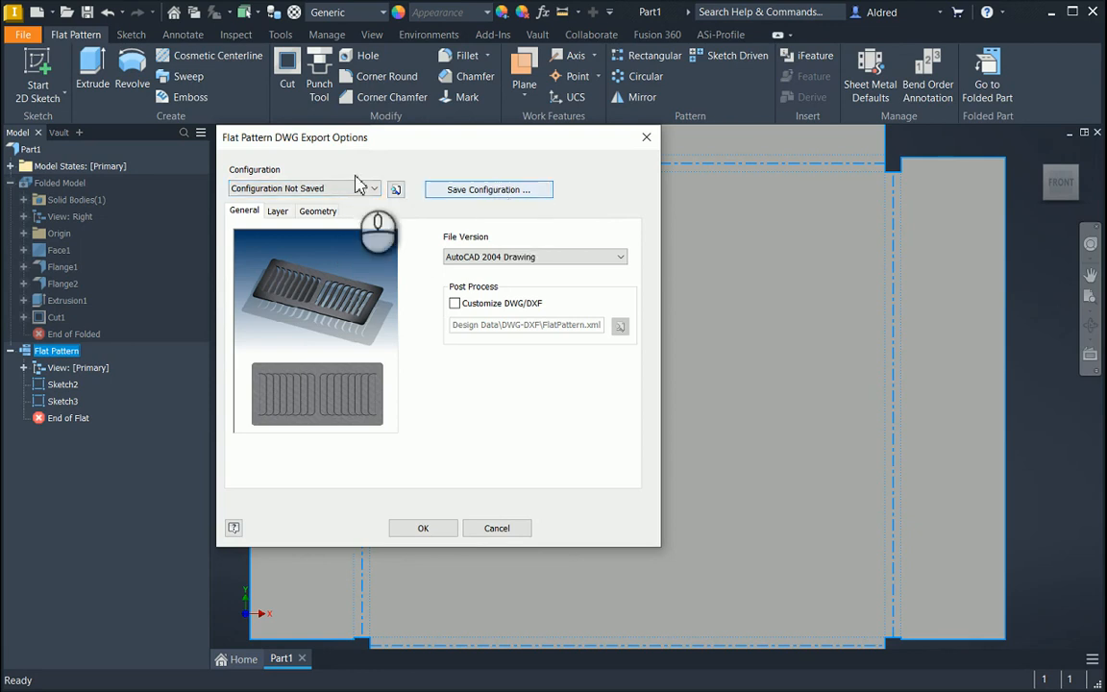
{"action": "left_click", "coordinate": [577, 256]}
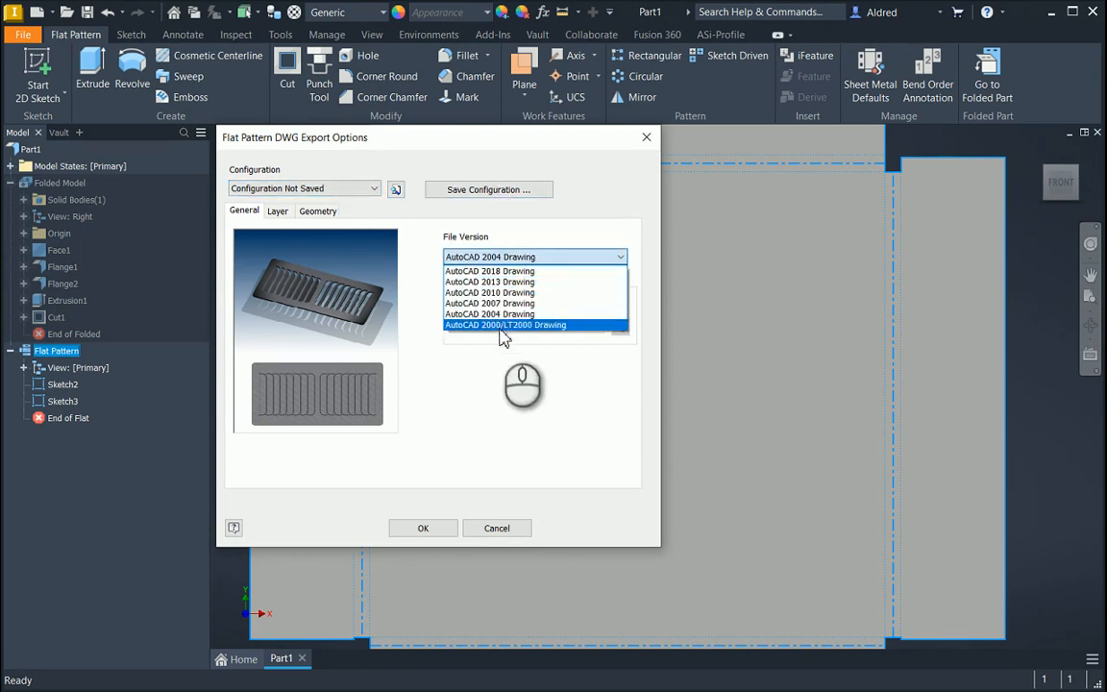
{"action": "left_click", "coordinate": [500, 271]}
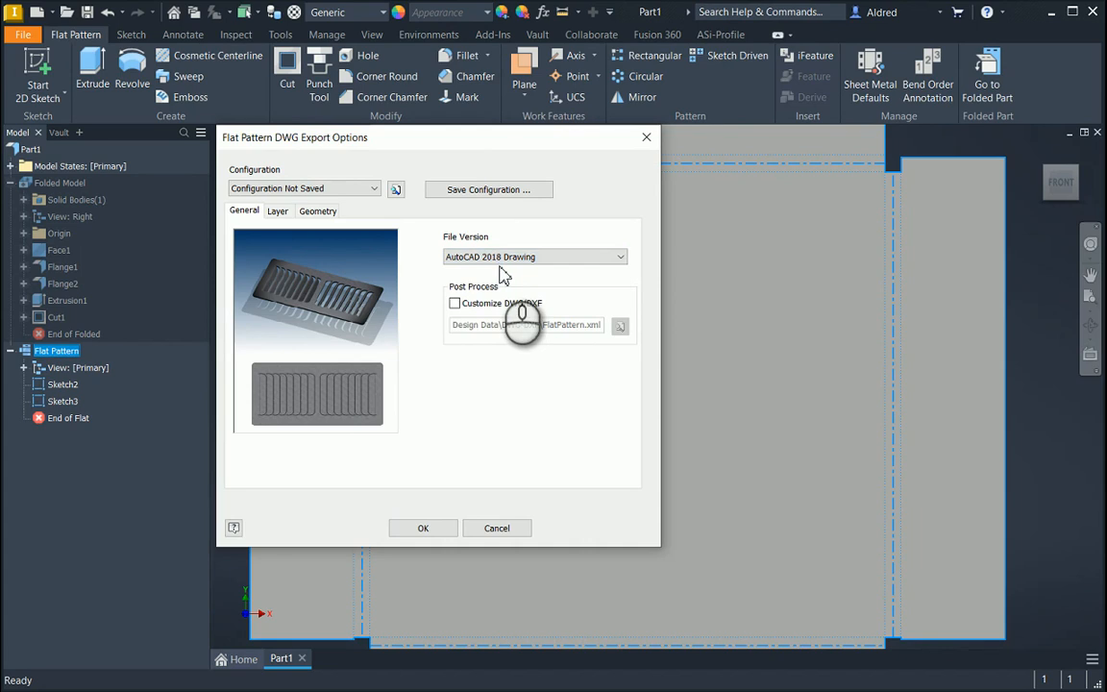
{"action": "left_click", "coordinate": [423, 529]}
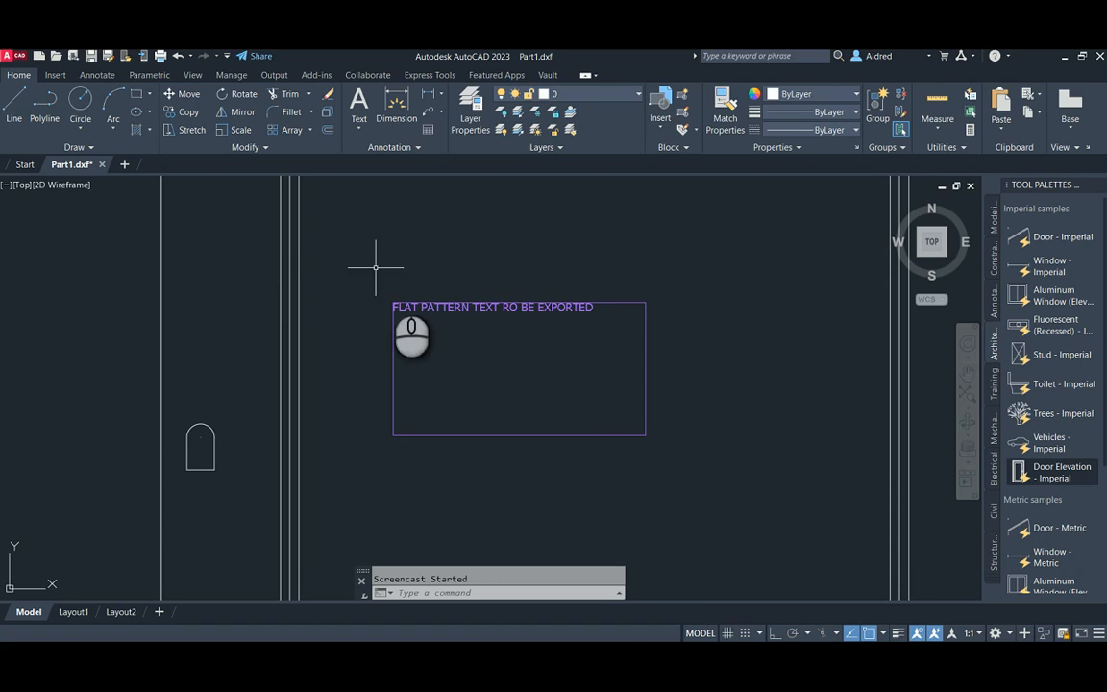
In AutoCAD, close Part1.dxf without saving and open the drawing Part1.dwg from the Sheetmetal folder.
{"action": "left_click", "coordinate": [101, 164]}
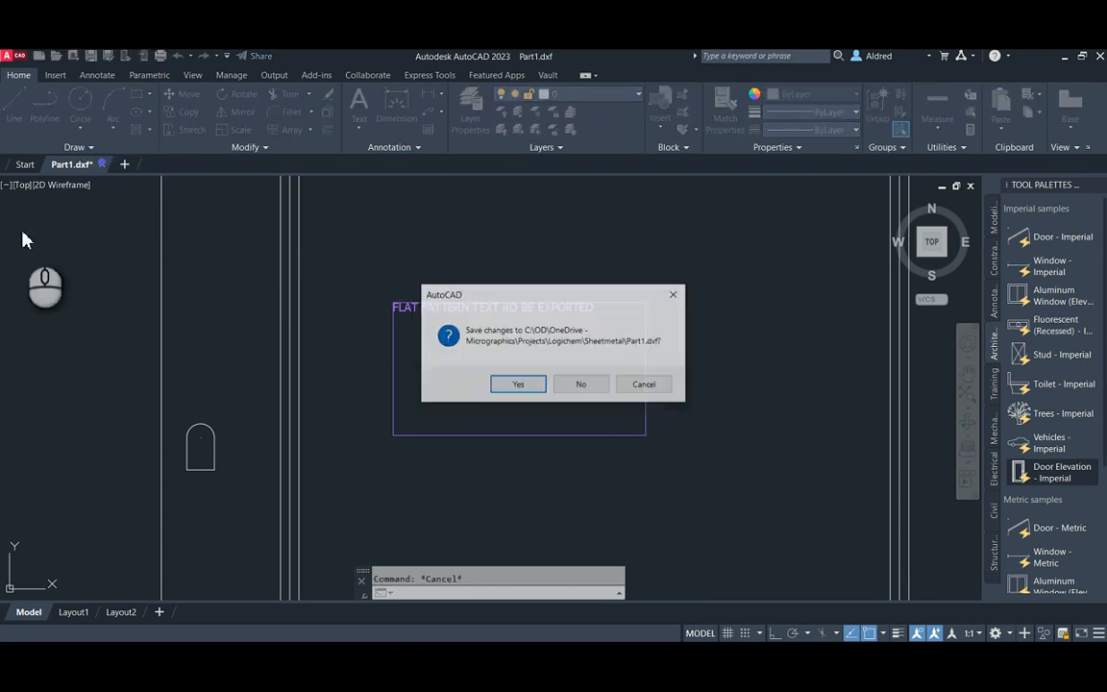
{"action": "left_click", "coordinate": [586, 385]}
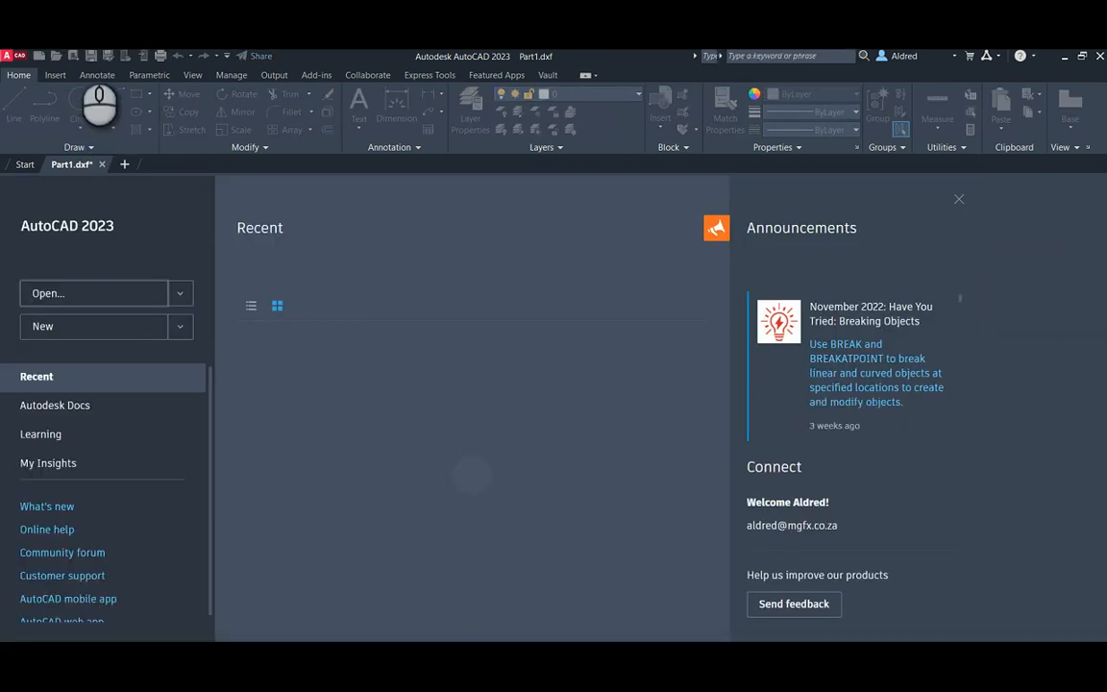
{"action": "key", "text": "ctrl+o"}
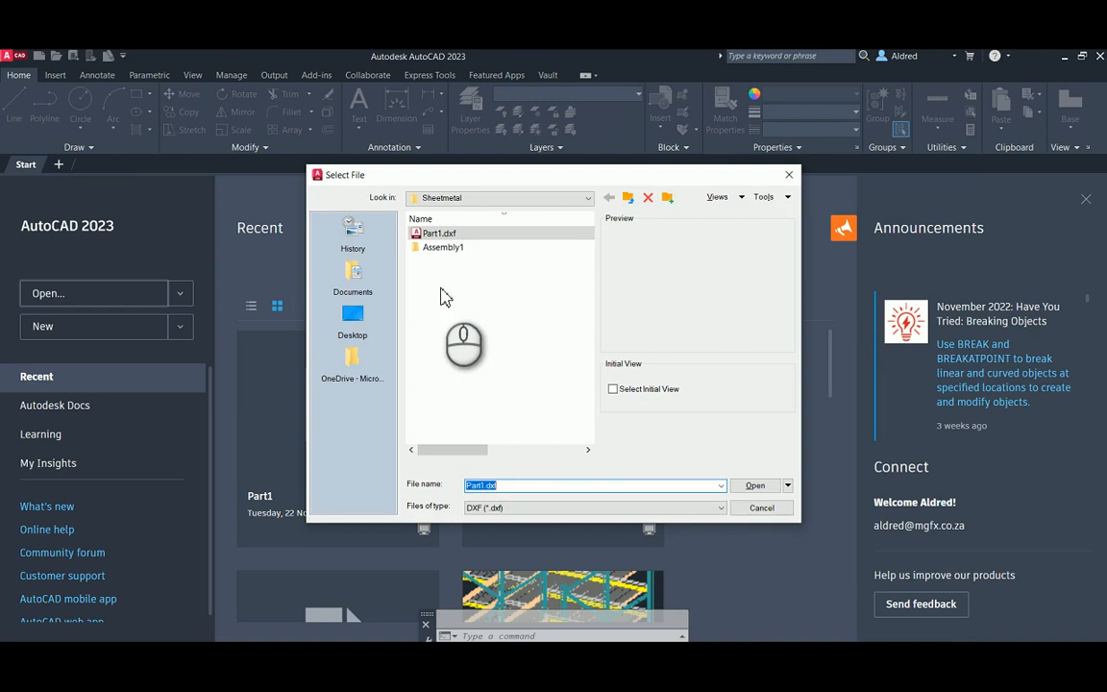
{"action": "left_click", "coordinate": [534, 506]}
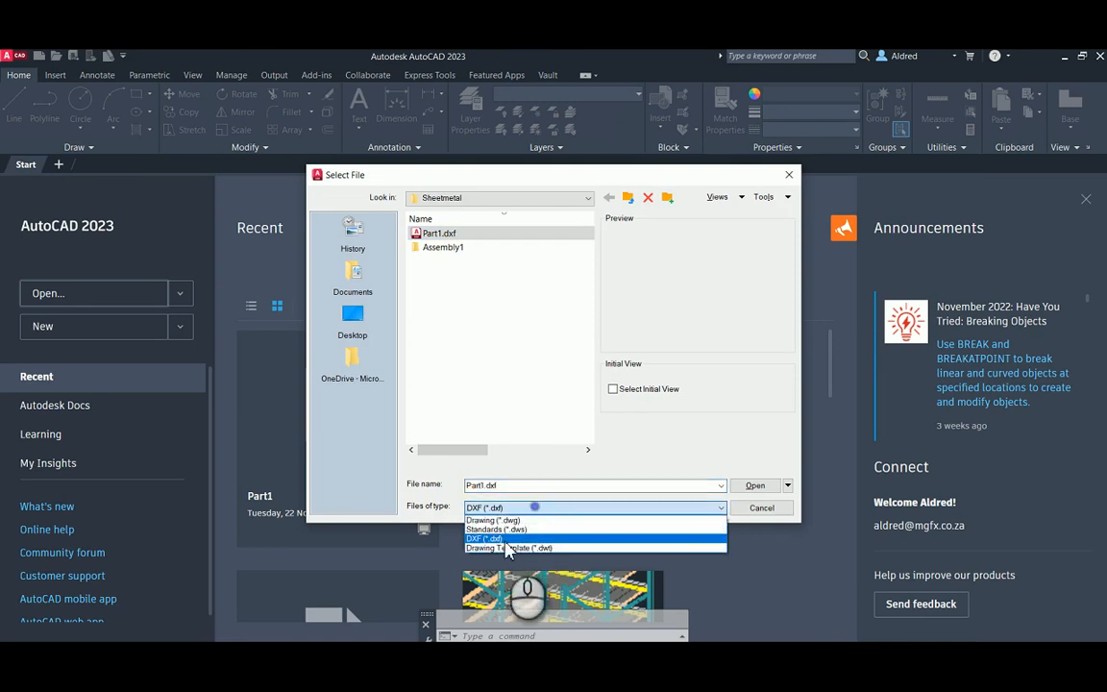
{"action": "left_click", "coordinate": [493, 520]}
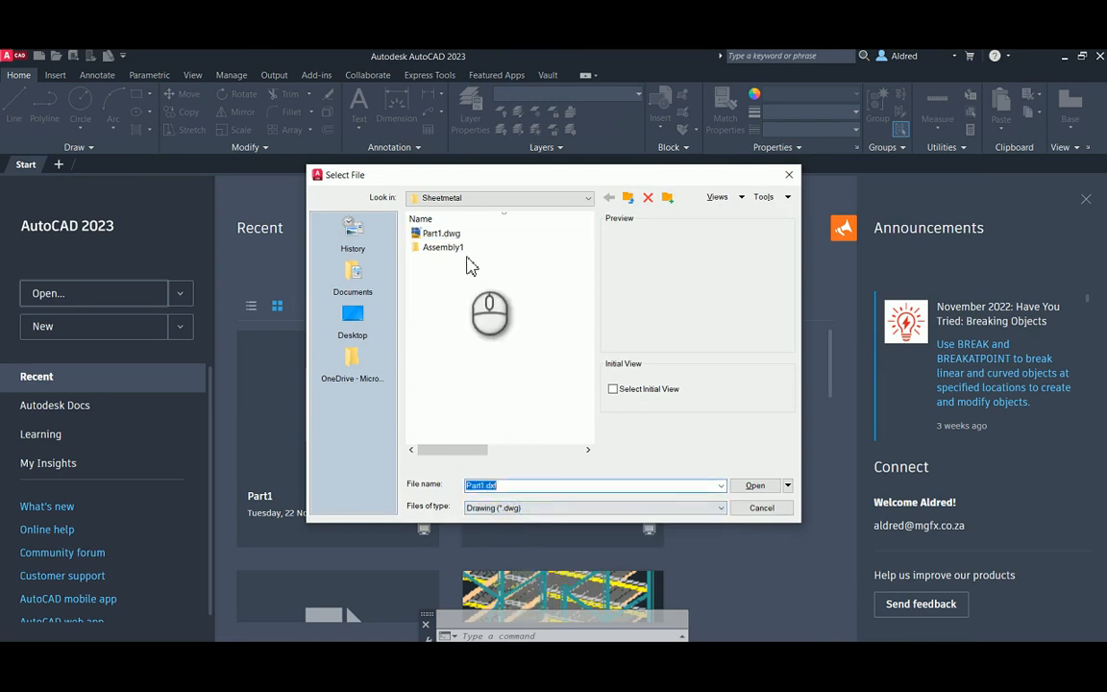
{"action": "left_click", "coordinate": [443, 234]}
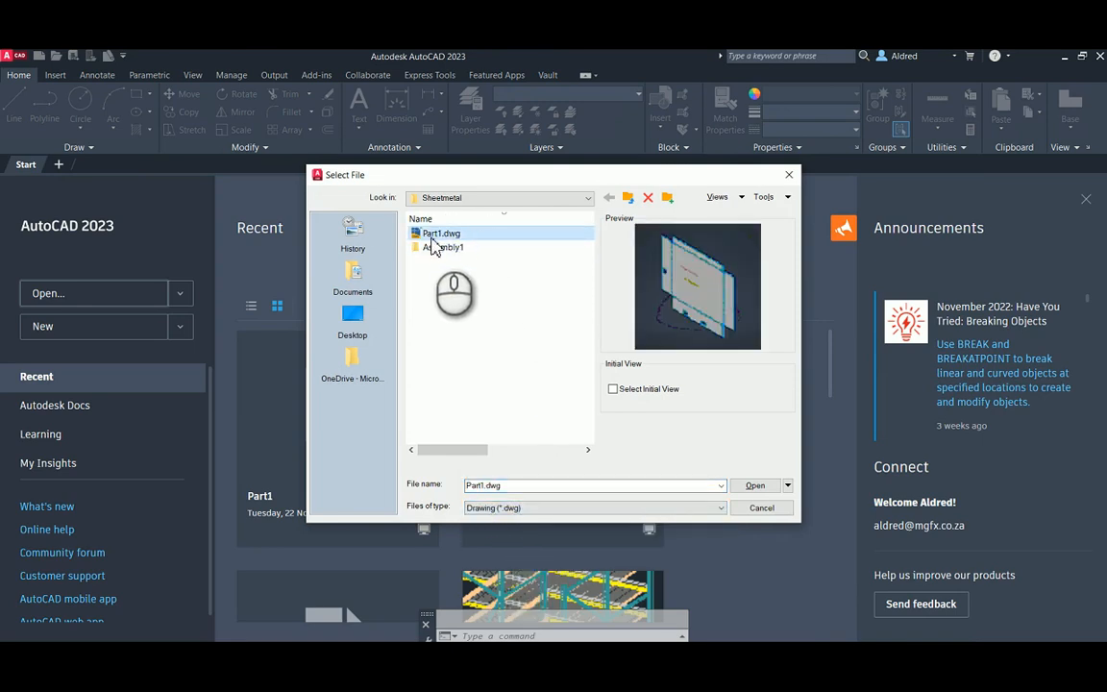
{"action": "left_click", "coordinate": [762, 492]}
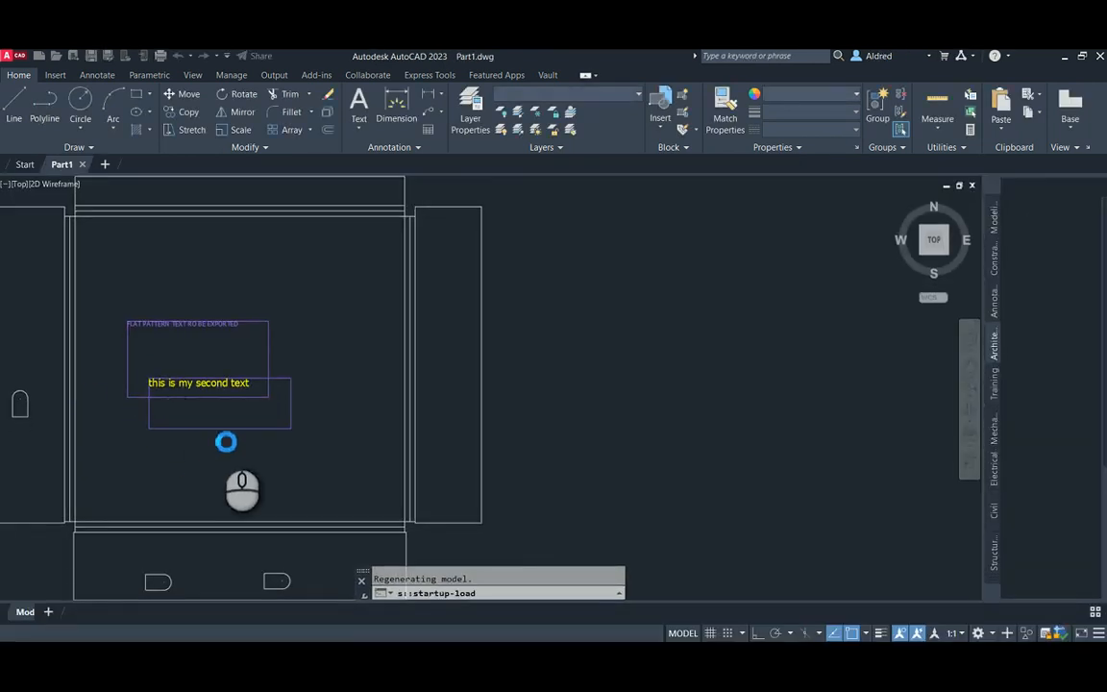
Erase the right and bottom edges of both text frames, together with the top edge of the frame around the yellow text.
{"action": "middle_click_drag", "start_coordinate": [214, 389], "coordinate": [399, 414]}
{"action": "scroll", "coordinate": [272, 371], "scroll_direction": "up", "scroll_amount": 2}
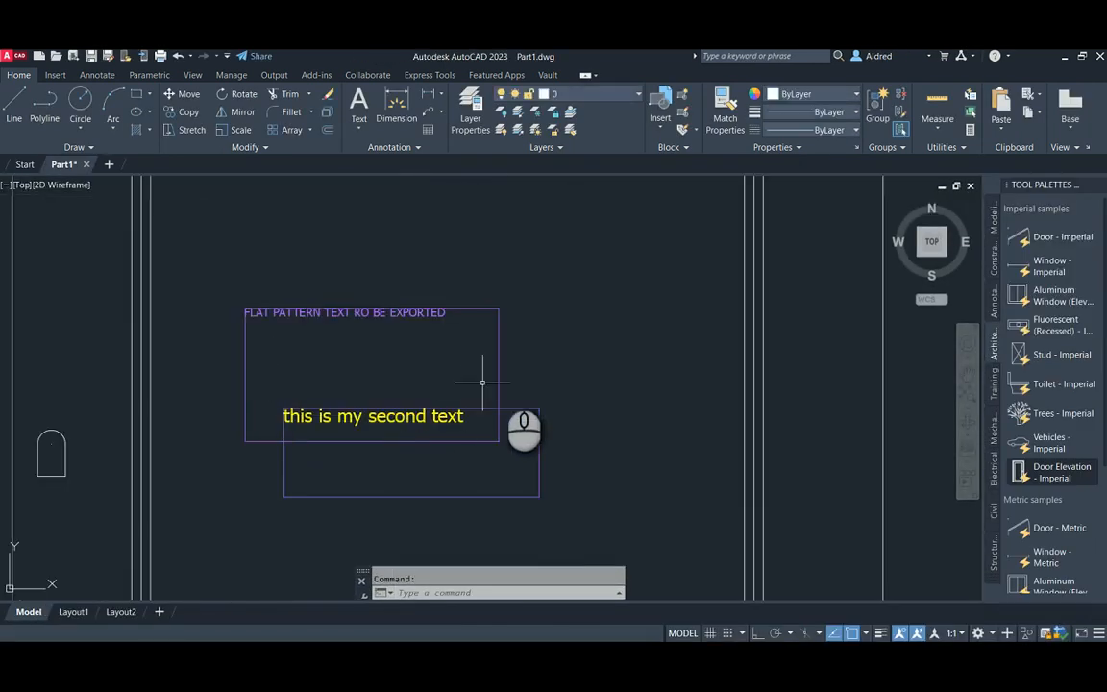
{"action": "left_click", "coordinate": [580, 497]}
{"action": "left_click", "coordinate": [524, 484]}
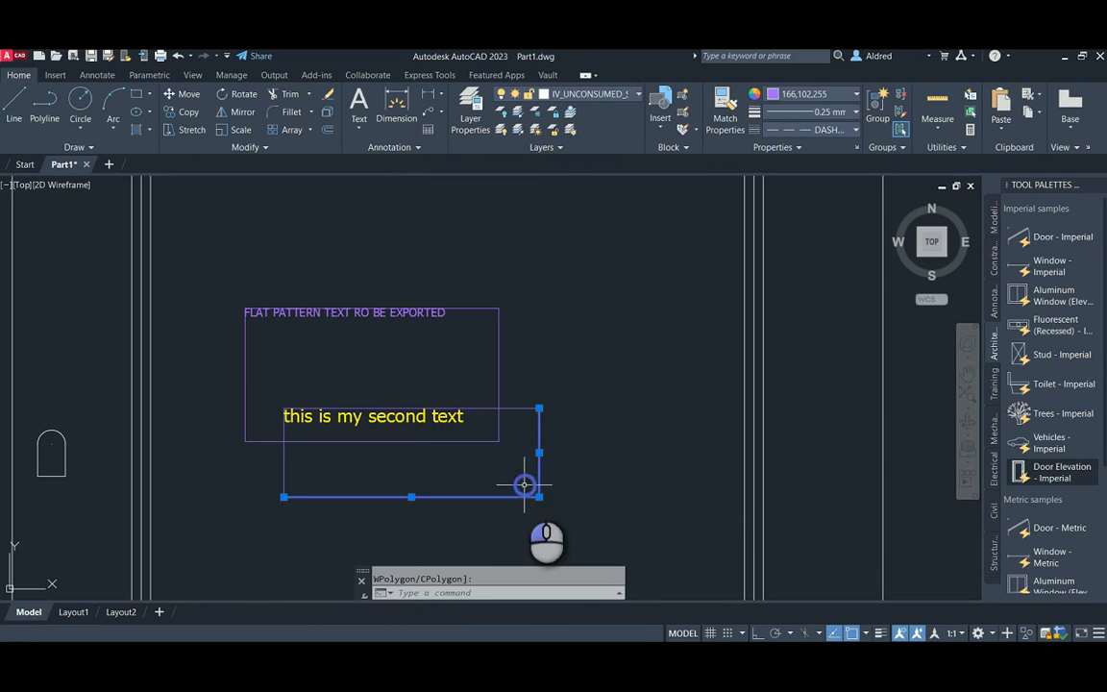
{"action": "key", "text": "Delete"}
{"action": "left_click", "coordinate": [563, 453]}
{"action": "left_click", "coordinate": [494, 382]}
{"action": "key", "text": "Delete"}
Erase the left edges of both text frames and the top edge of the purple text's frame, leaving only the texts.
{"action": "left_click", "coordinate": [360, 498]}
{"action": "left_click", "coordinate": [219, 457]}
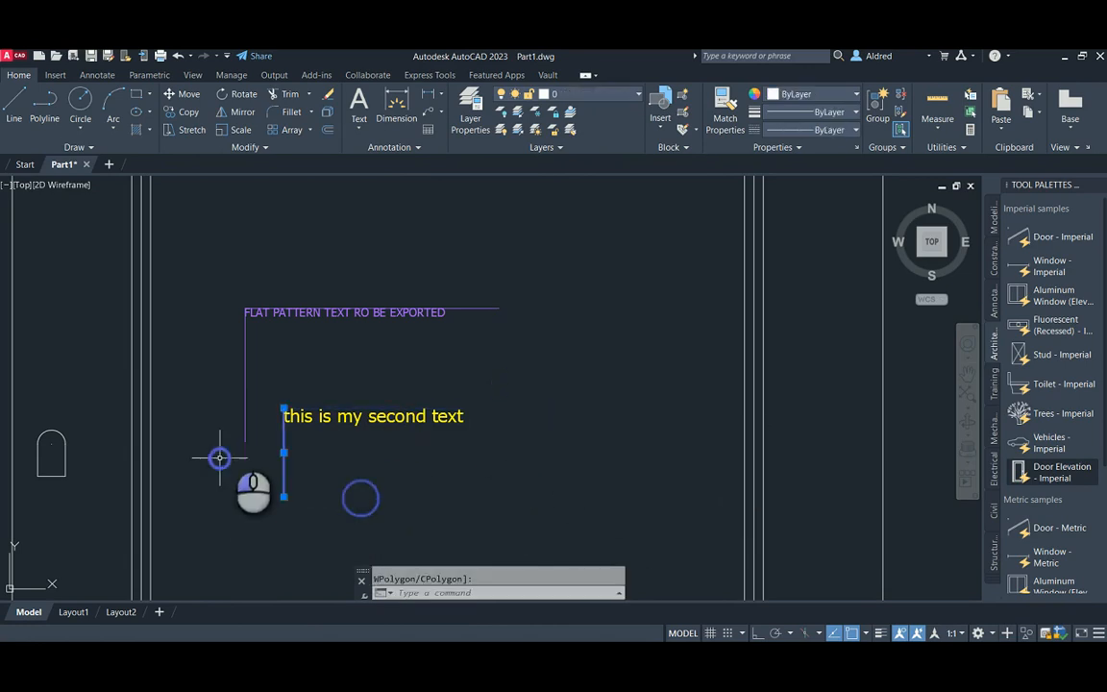
{"action": "key", "text": "Delete"}
{"action": "left_click", "coordinate": [287, 393]}
{"action": "left_click", "coordinate": [222, 373]}
{"action": "key", "text": "Delete"}
{"action": "left_click", "coordinate": [492, 333]}
{"action": "left_click", "coordinate": [474, 265]}
{"action": "key", "text": "Delete"}
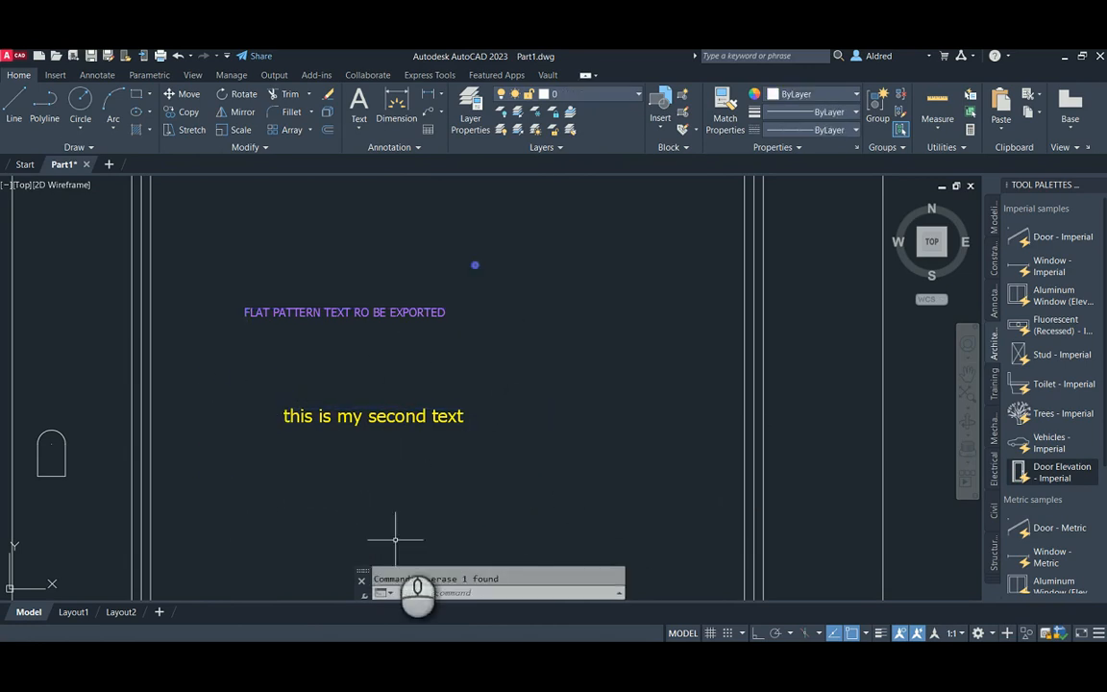
{"action": "middle_click_drag", "start_coordinate": [438, 451], "coordinate": [436, 399]}
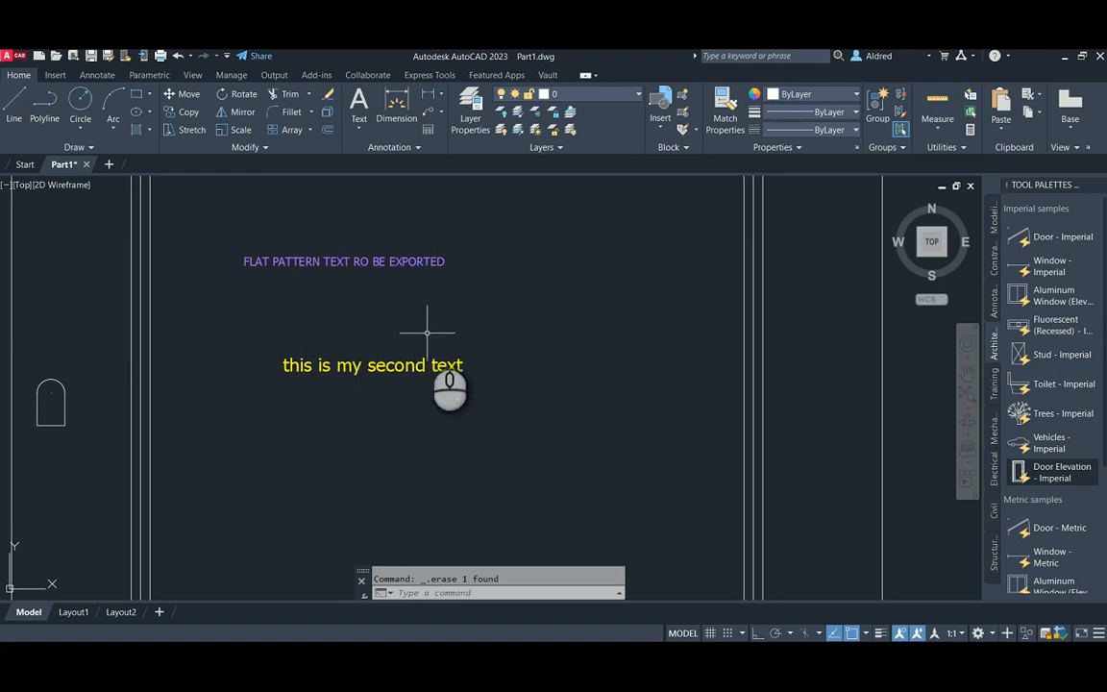
{"action": "middle_click_drag", "start_coordinate": [427, 333], "coordinate": [431, 369]}
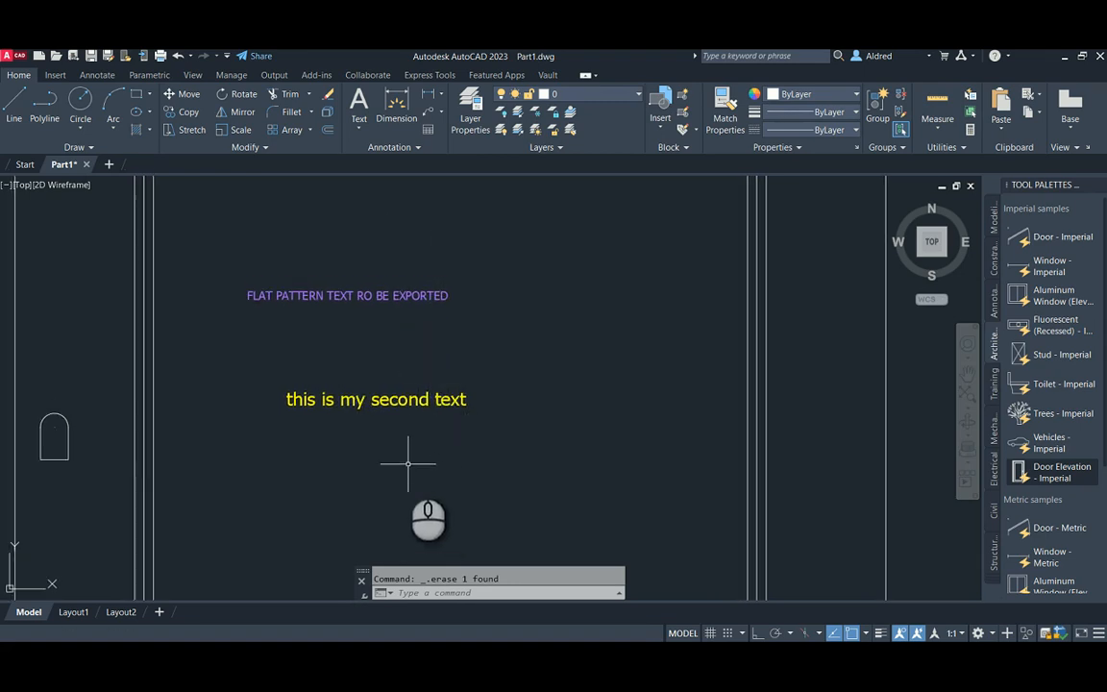